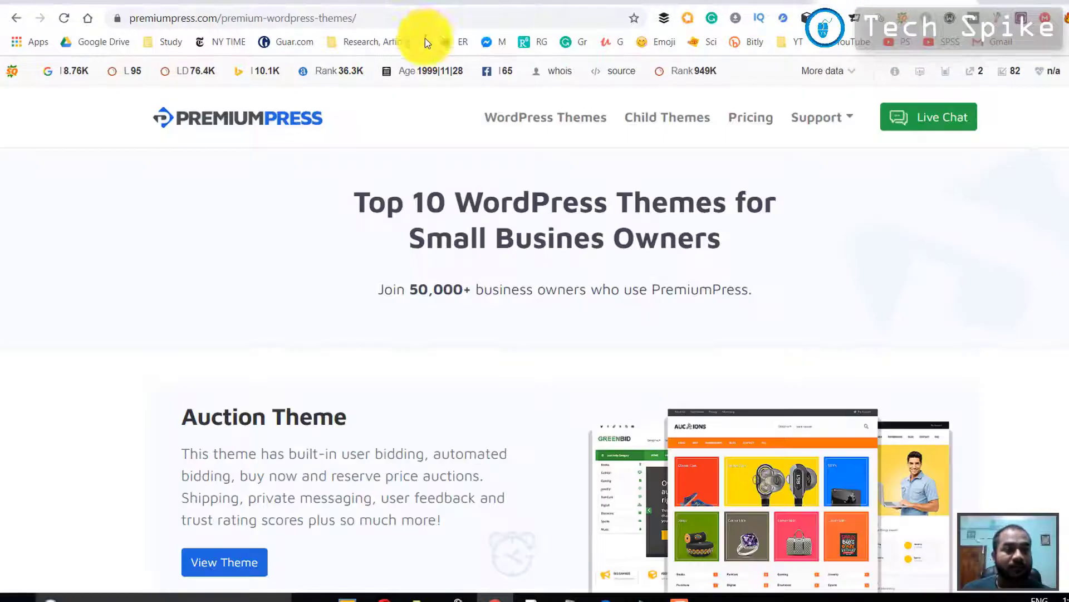
Browse the PremiumPress WordPress theme list from the Auction Theme down to the Coupon Theme.
scroll(119, 301, "down", 5)
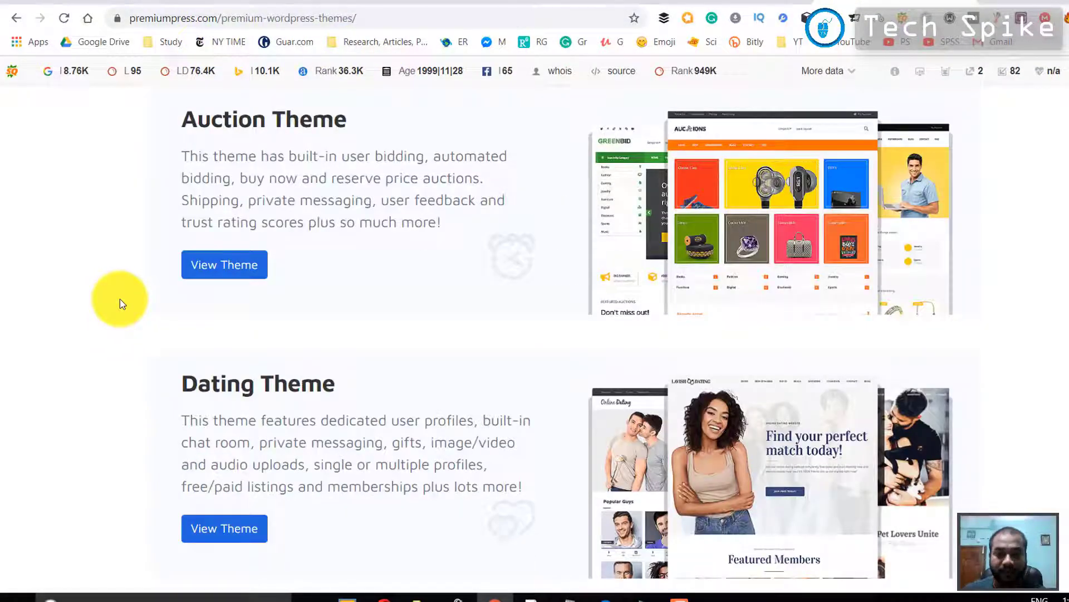
scroll(119, 299, "down", 11)
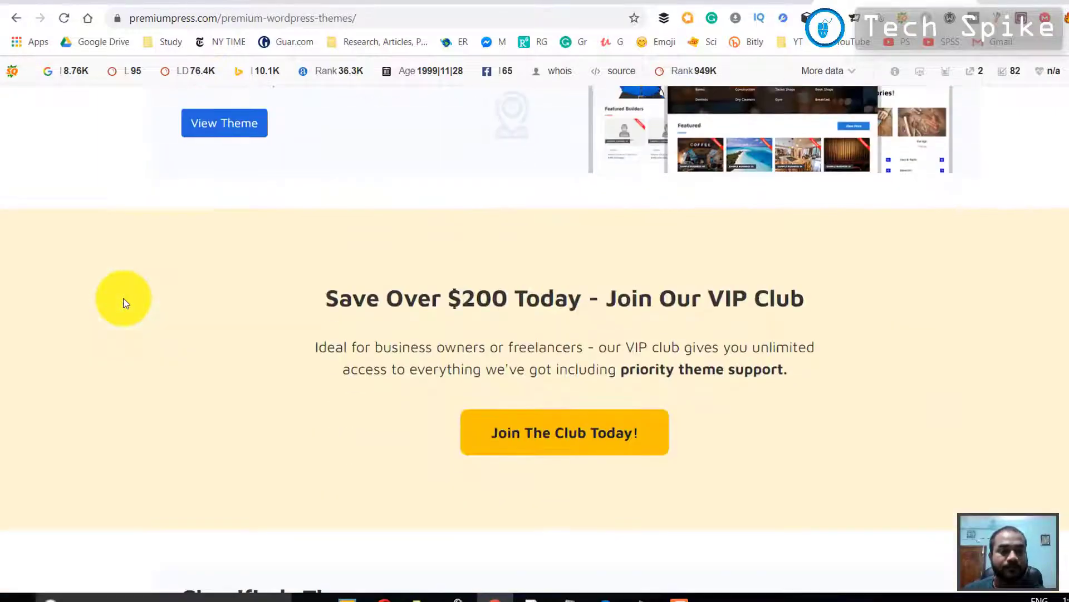
scroll(122, 299, "up", 5)
scroll(125, 299, "up", 10)
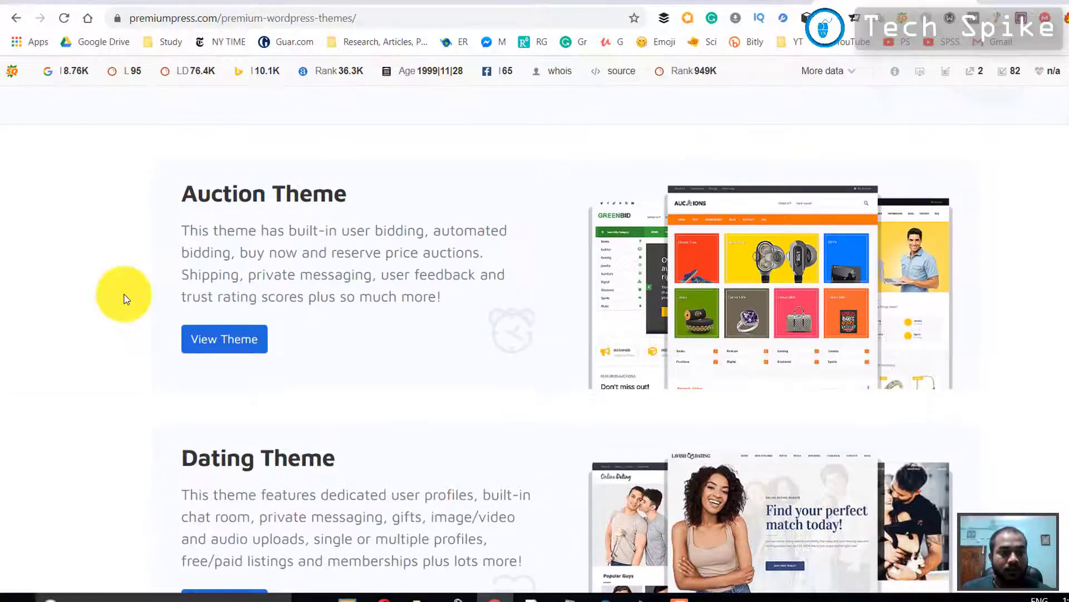
scroll(131, 293, "down", 4)
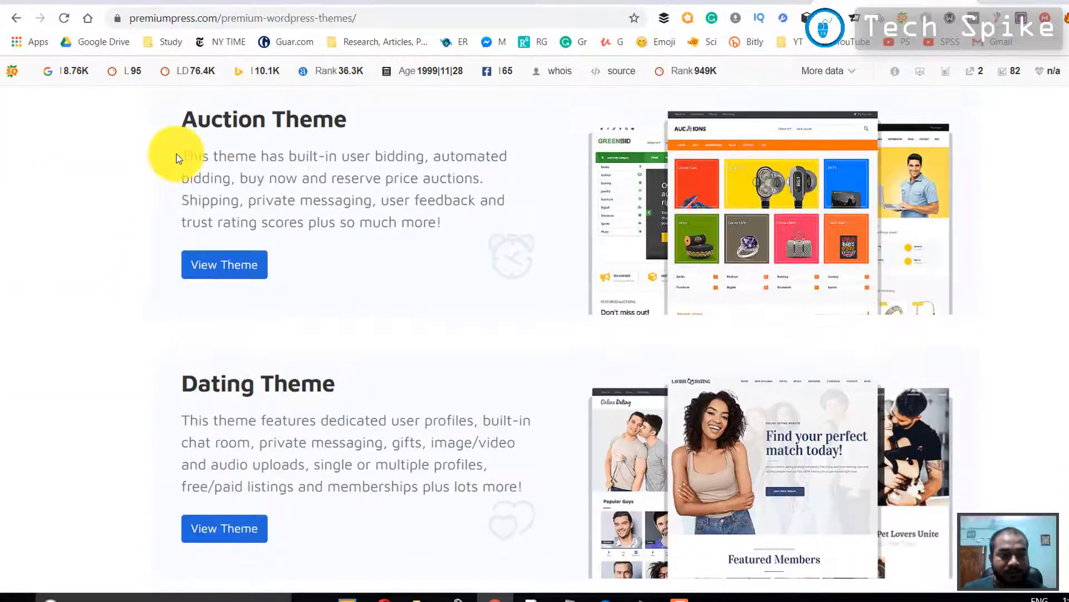
scroll(237, 184, "down", 5)
scroll(239, 234, "down", 2)
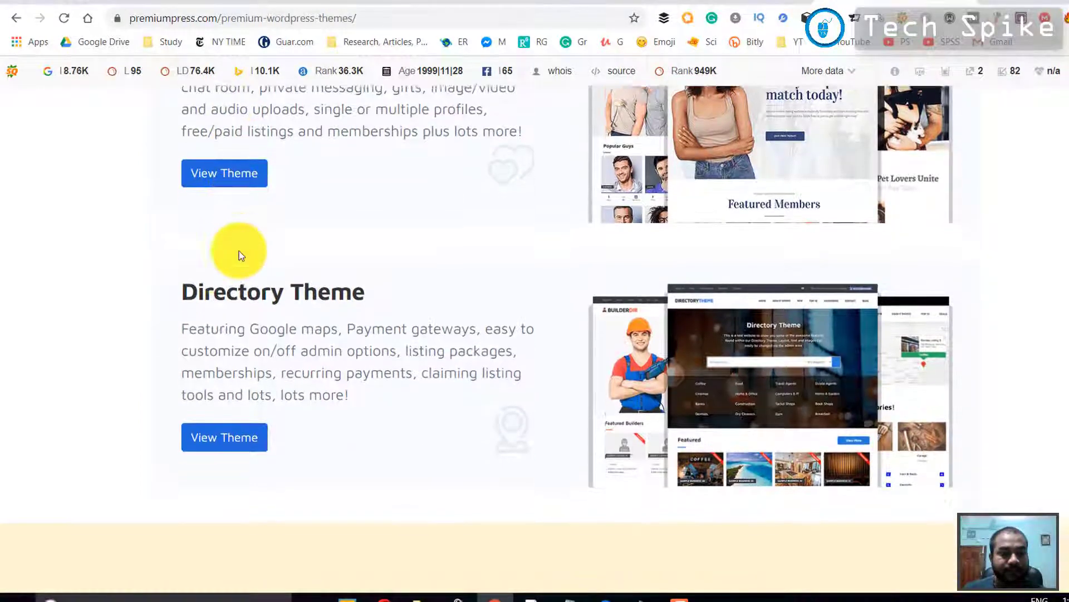
scroll(342, 277, "down", 5)
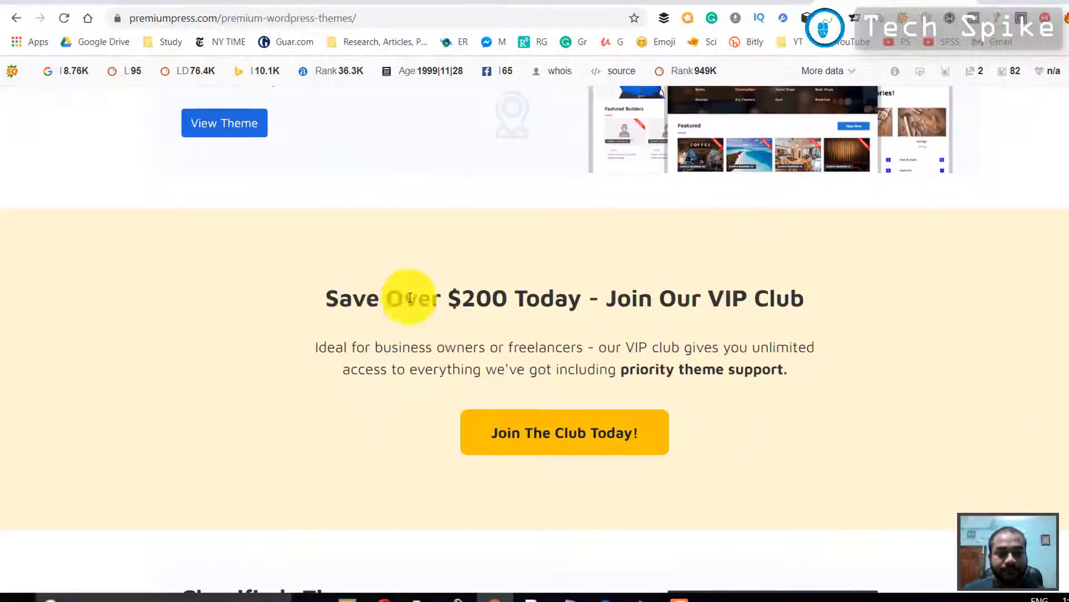
scroll(420, 303, "down", 5)
scroll(276, 303, "down", 5)
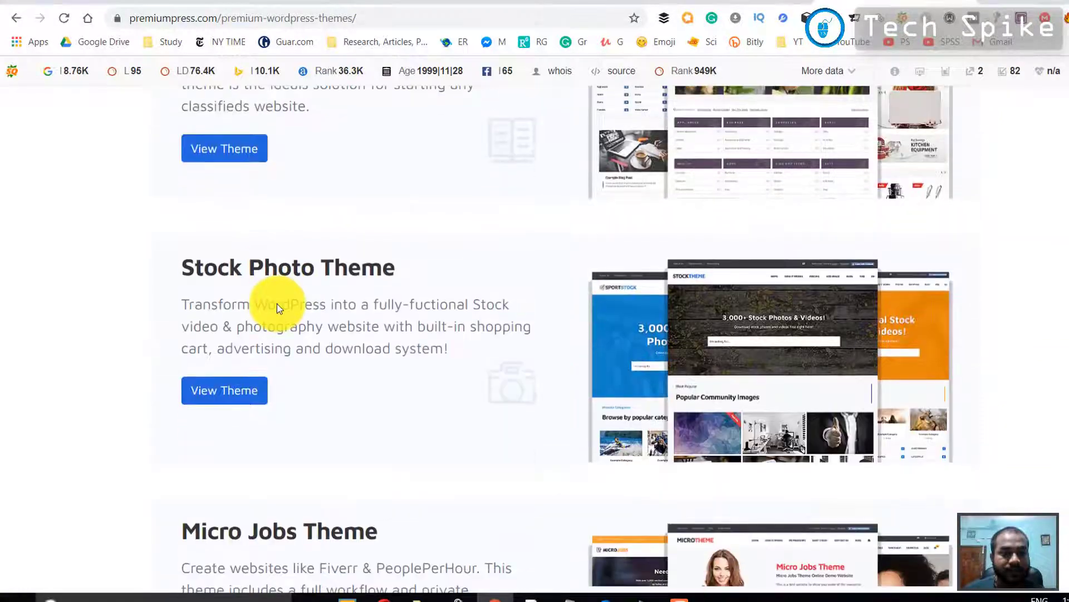
scroll(362, 306, "down", 5)
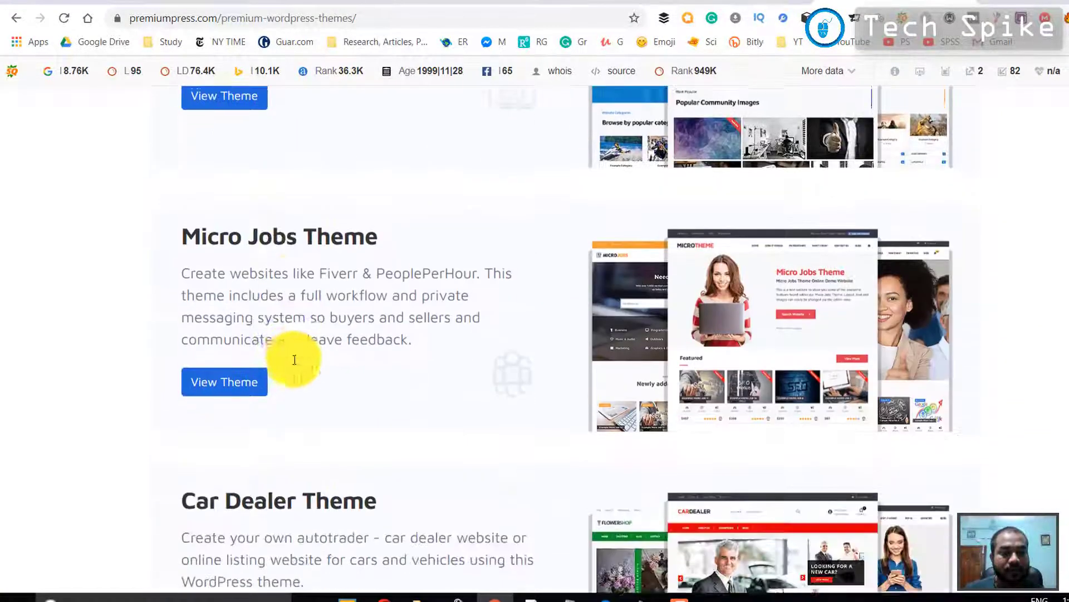
scroll(289, 334, "down", 3)
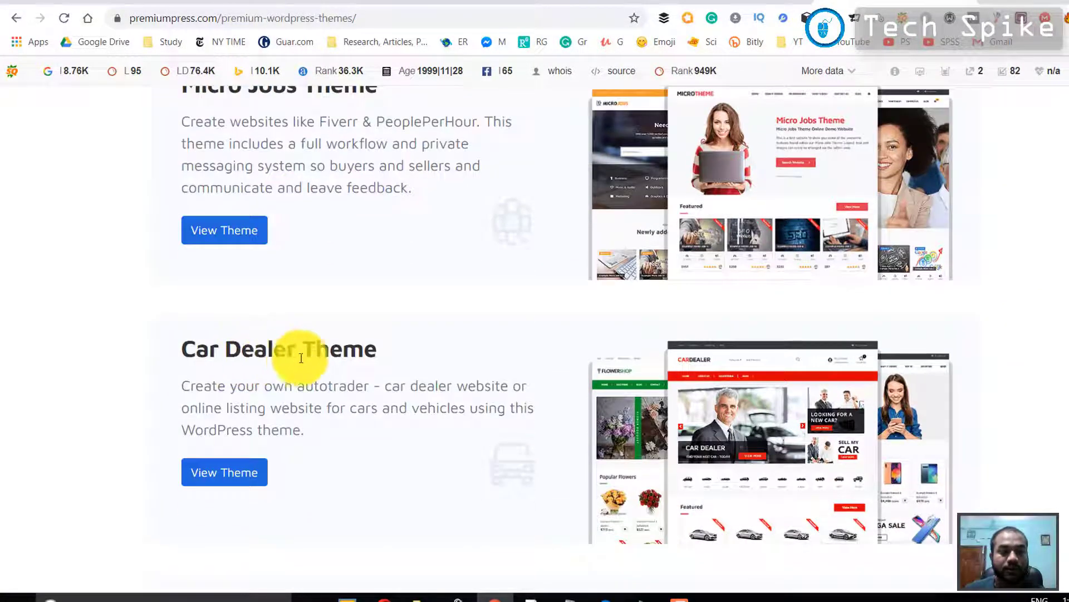
scroll(299, 353, "down", 5)
scroll(281, 353, "down", 4)
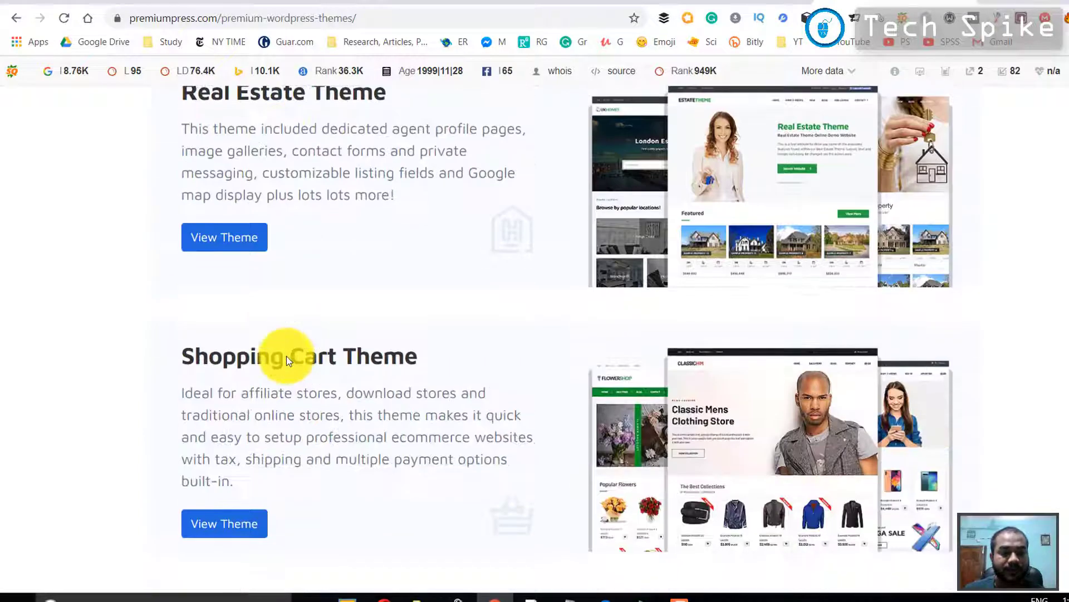
scroll(340, 353, "down", 5)
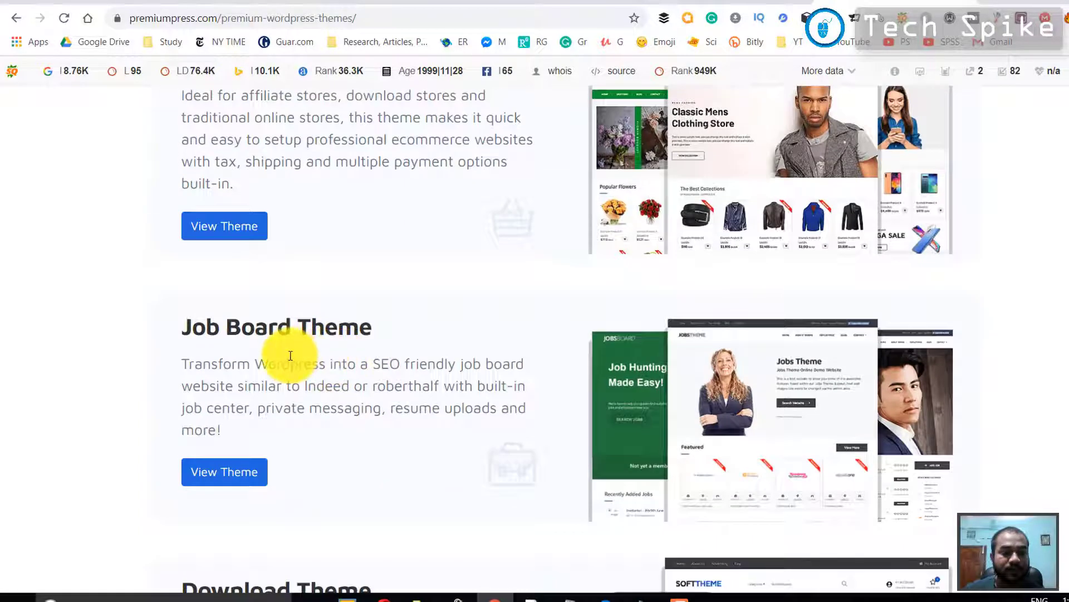
scroll(286, 353, "down", 4)
scroll(289, 359, "down", 5)
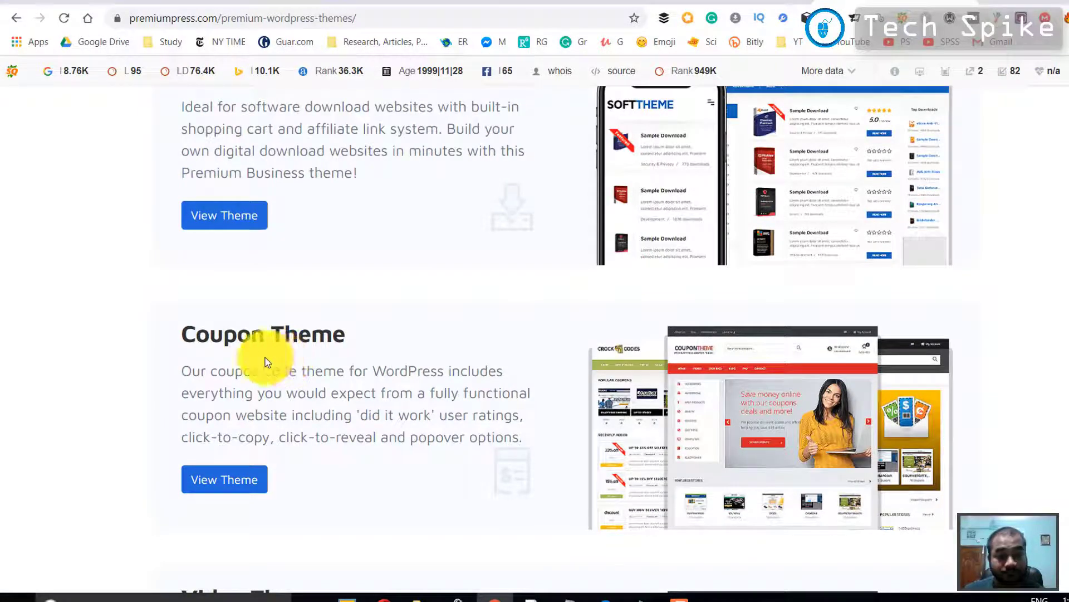
Open the Coupon Theme's product page from the theme list and launch its live demo.
mouse_move(185, 338)
left_mouse_down()
mouse_move(360, 332)
mouse_move(182, 347)
left_mouse_up()
left_click(328, 336)
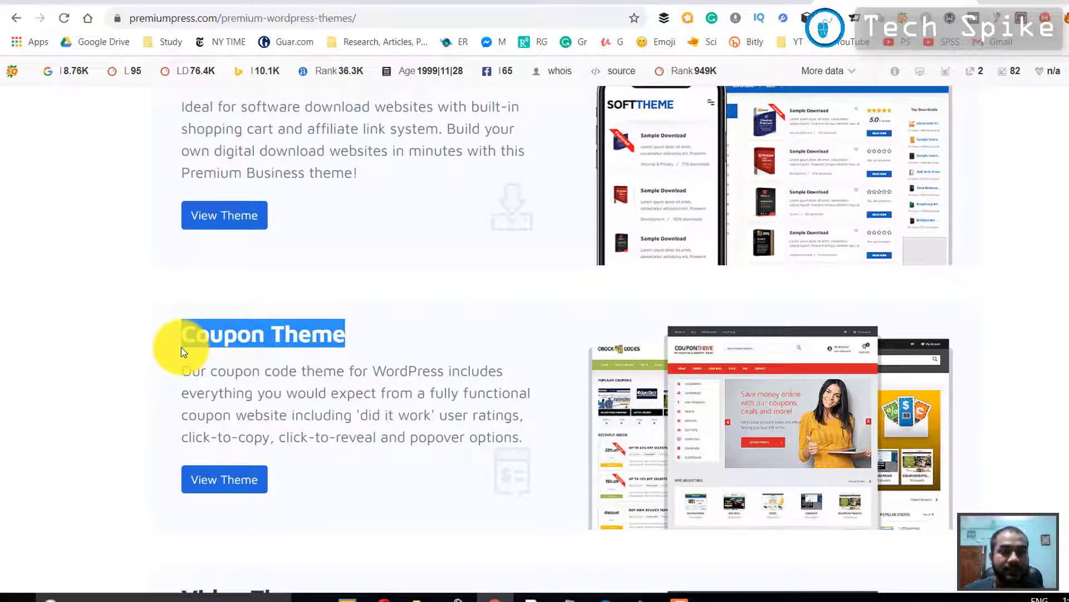
left_click(183, 342)
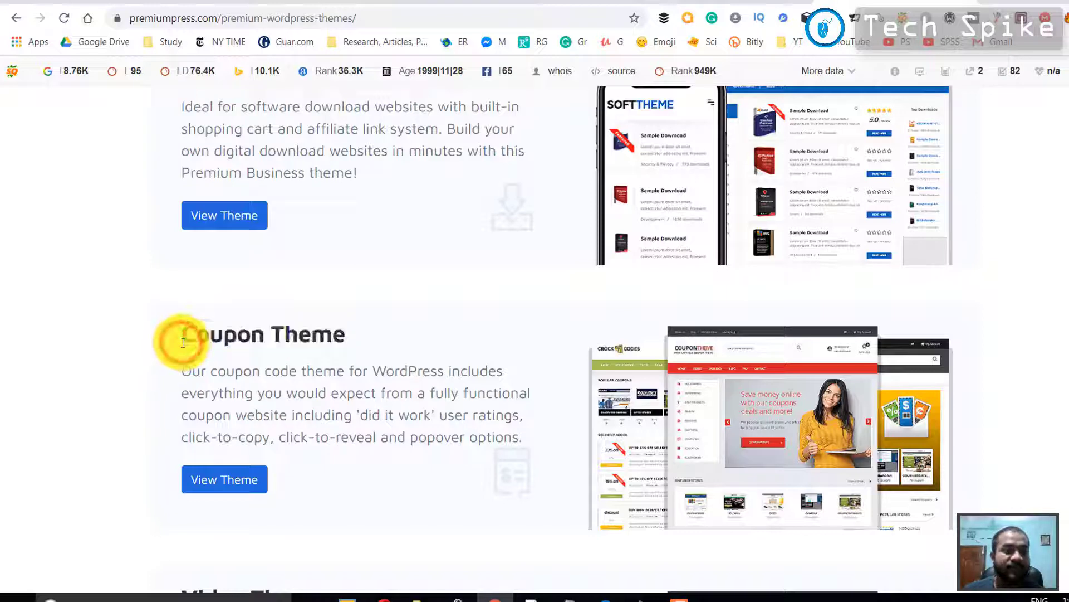
left_click(221, 485)
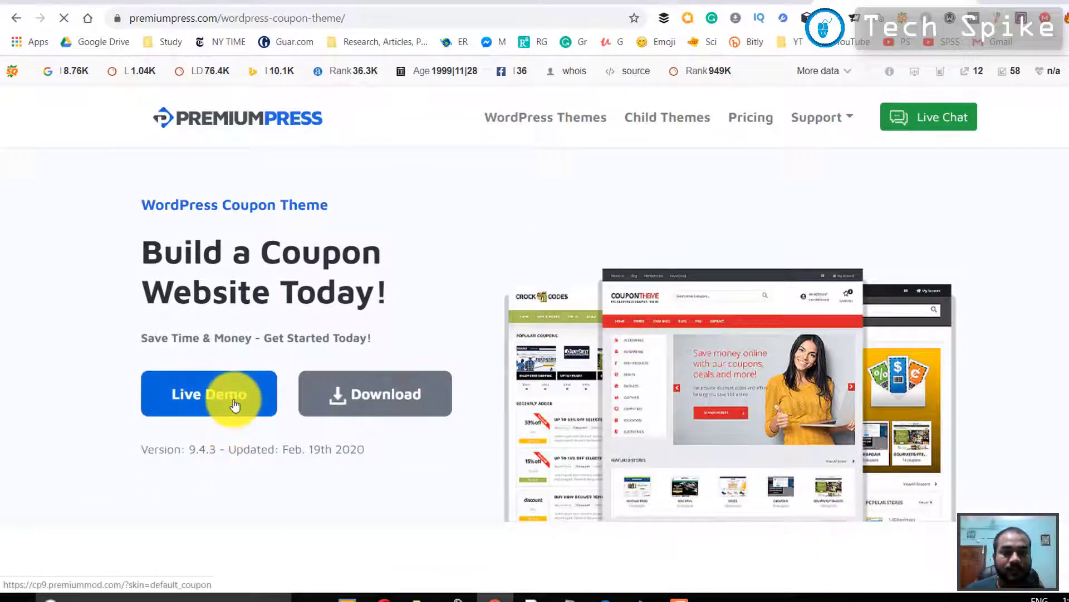
left_click(233, 402)
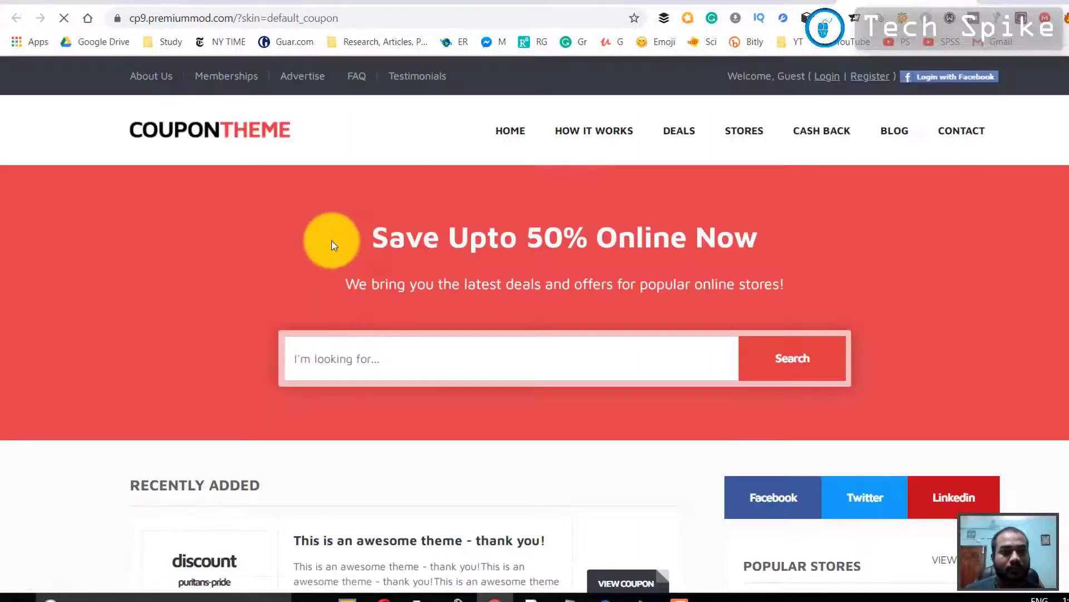
Examine the Coupon Theme demo's home page, including the header, search area, recently added coupons and sidebar.
scroll(332, 238, "down", 9)
scroll(332, 241, "down", 20)
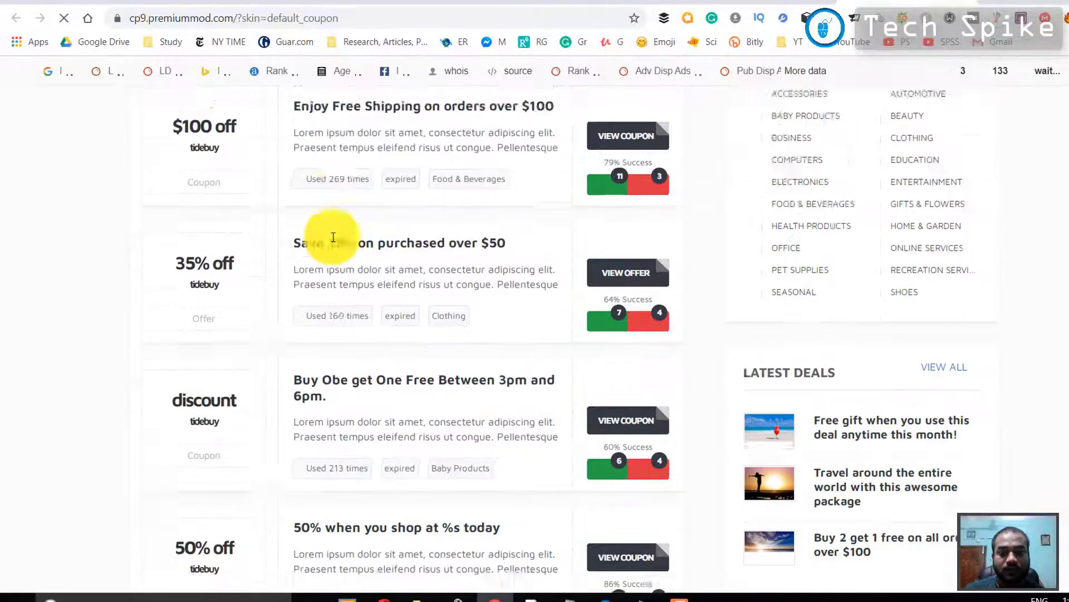
scroll(330, 239, "up", 10)
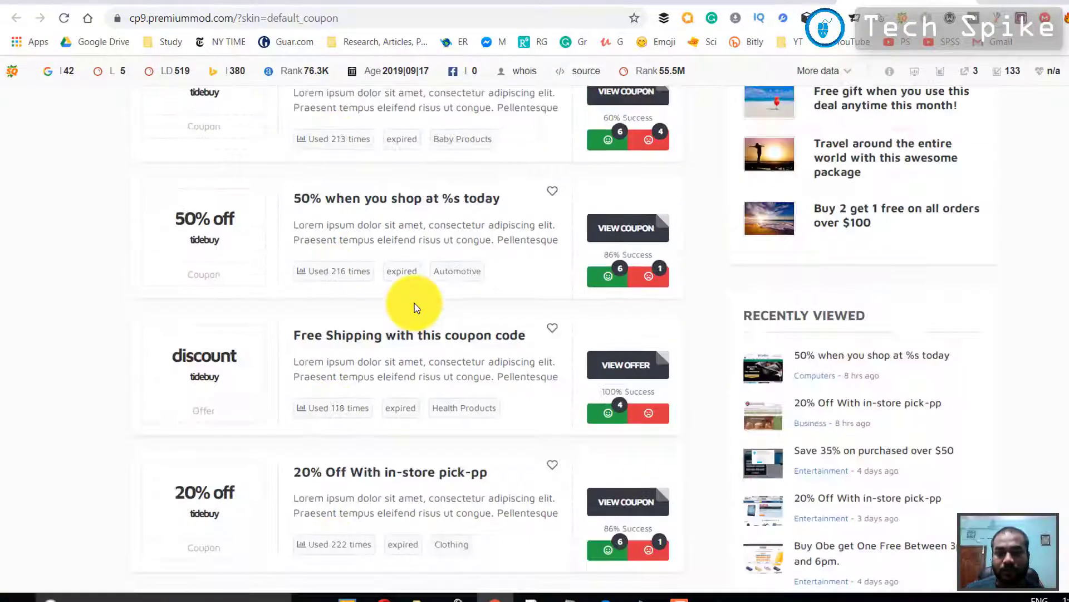
scroll(330, 238, "up", 10)
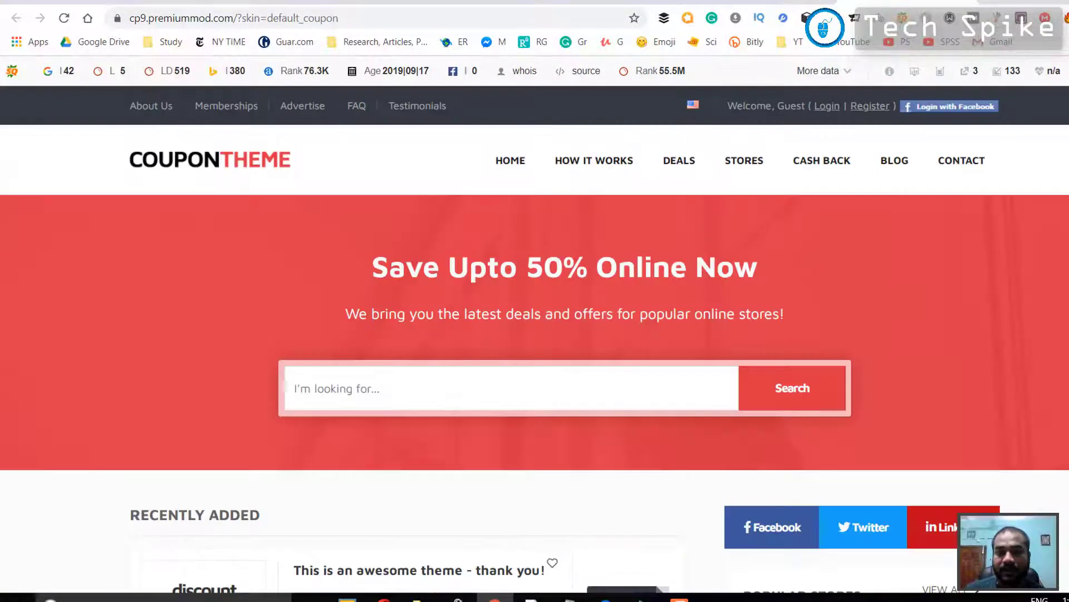
scroll(330, 239, "down", 12)
scroll(575, 338, "down", 10)
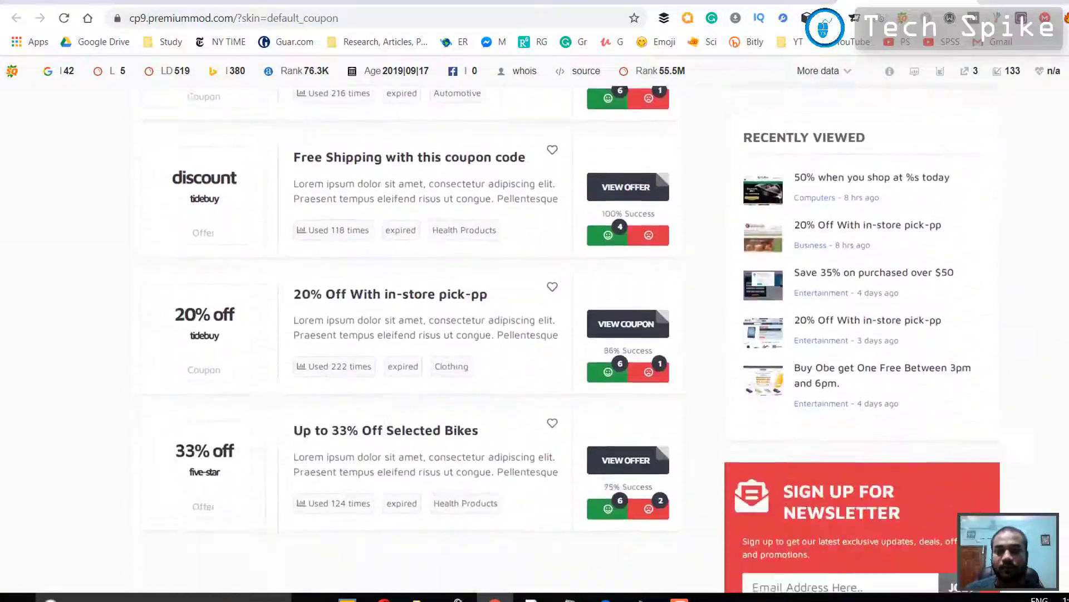
scroll(805, 207, "up", 15)
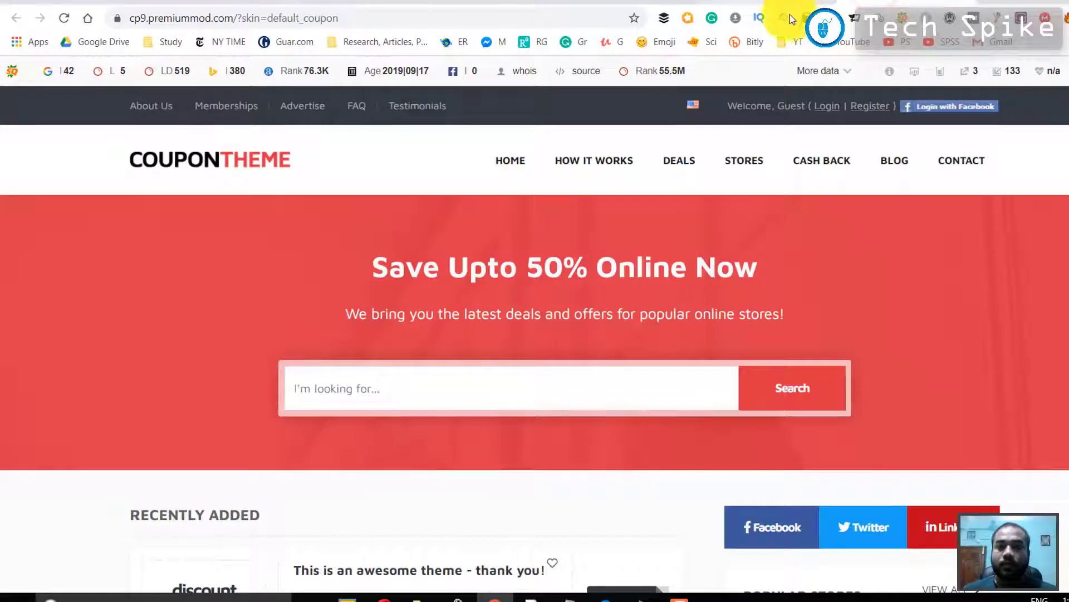
Switch to the Digital Coupon Club WordPress dashboard and open the form for uploading a new theme.
left_click(329, 3)
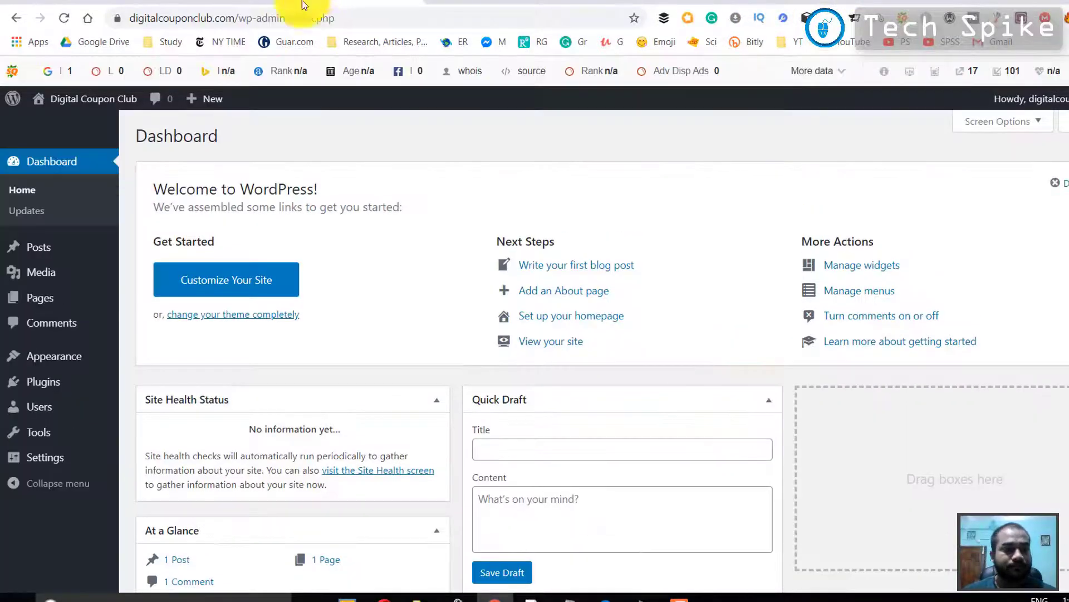
mouse_move(38, 362)
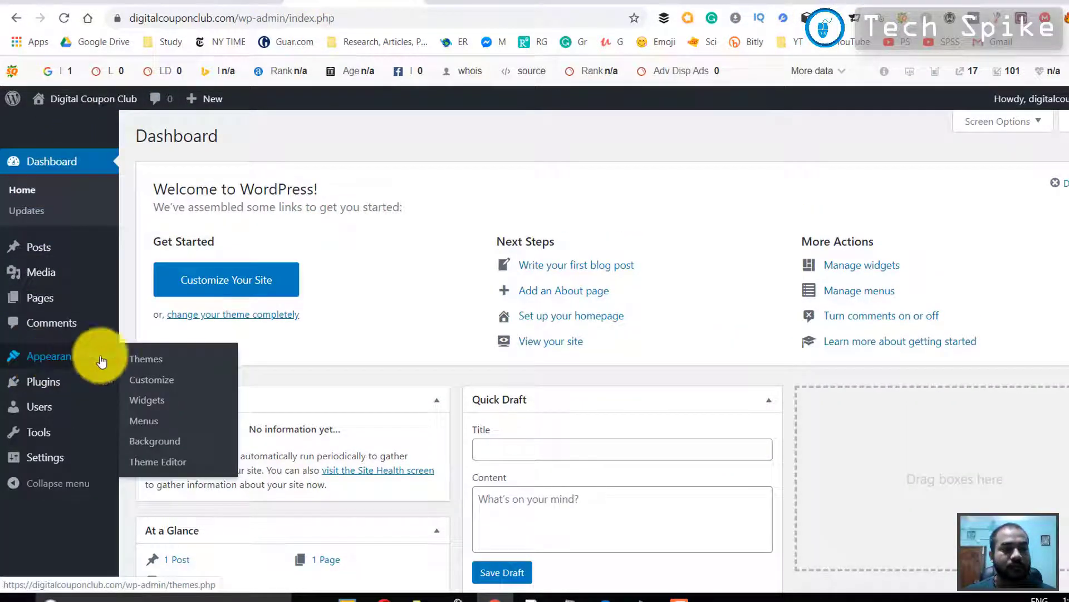
left_click(151, 363)
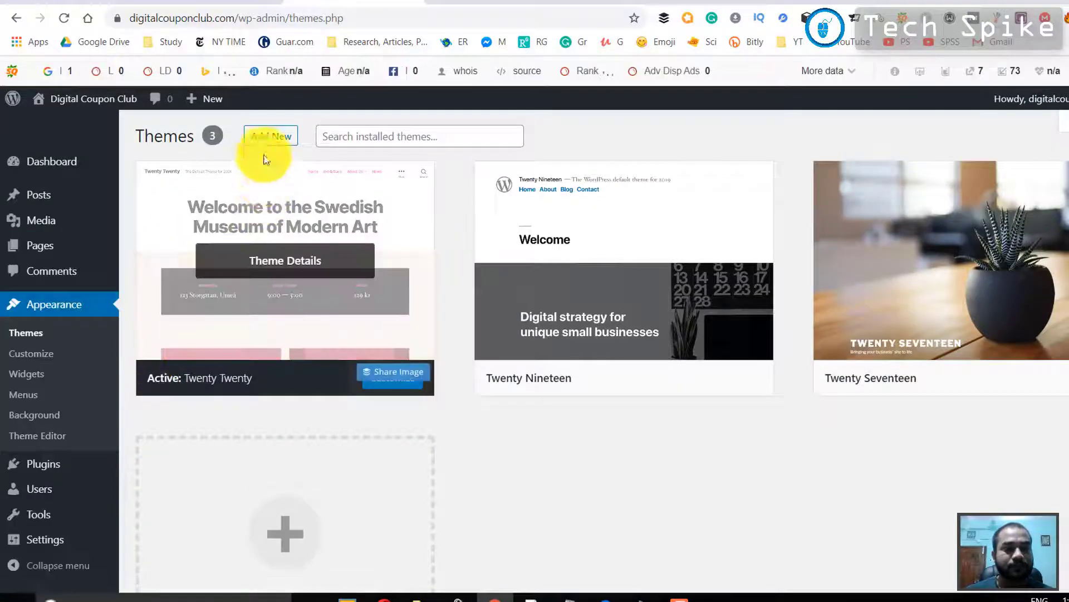
left_click(263, 136)
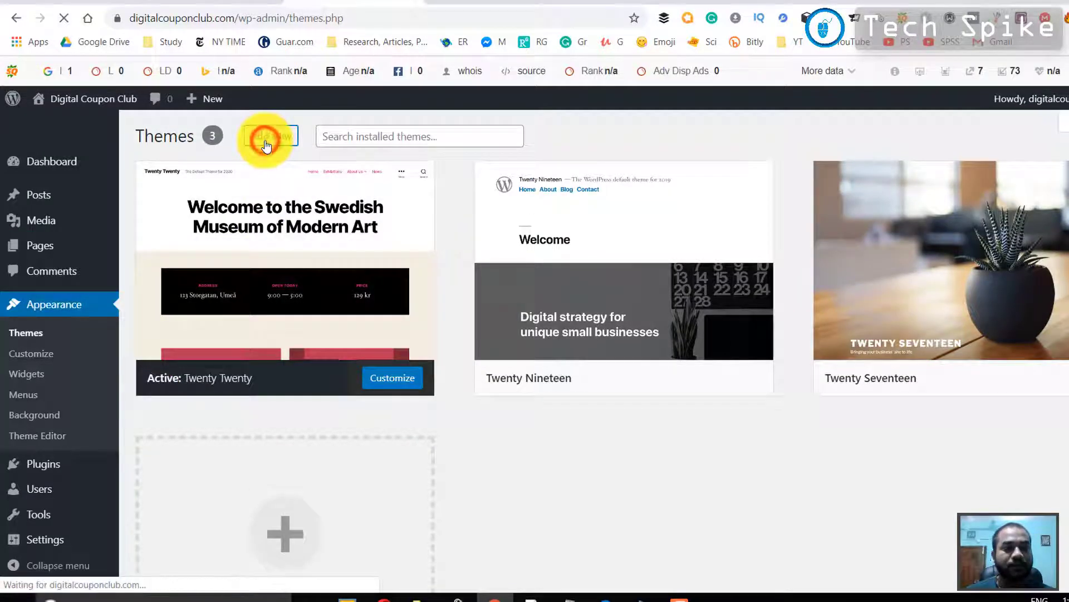
left_click(266, 143)
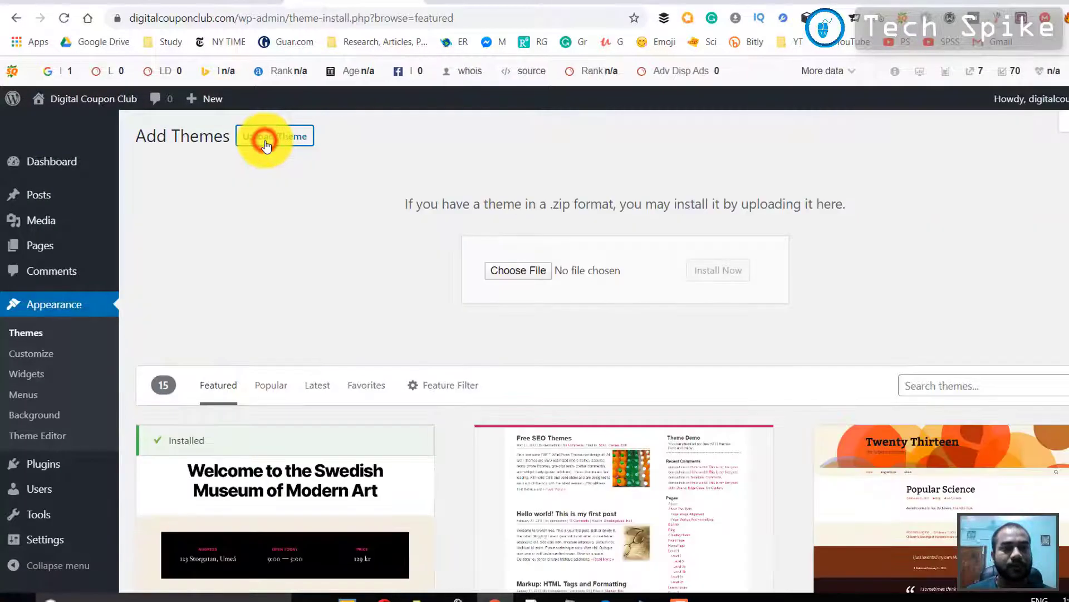
Choose the CP9 zip archive as the theme file to upload.
left_click(529, 270)
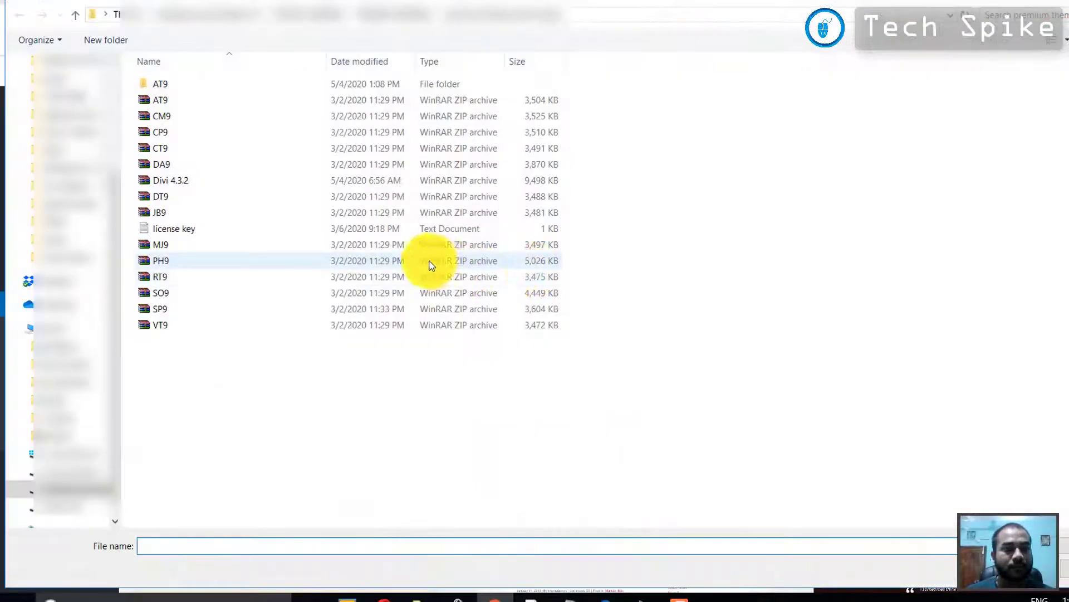
left_click(161, 138)
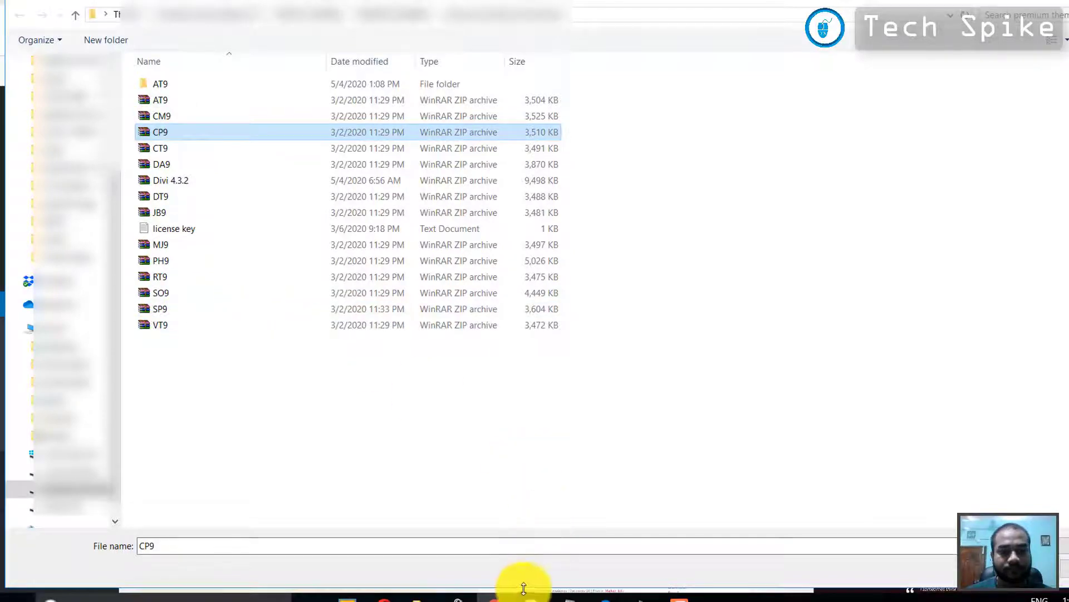
key("Return")
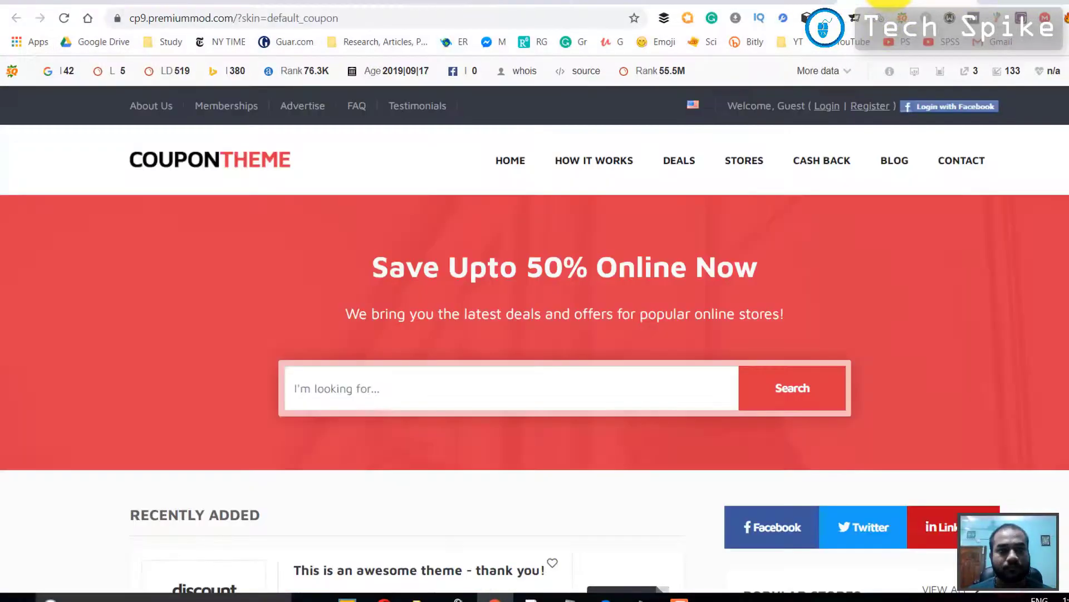
left_click(322, 1)
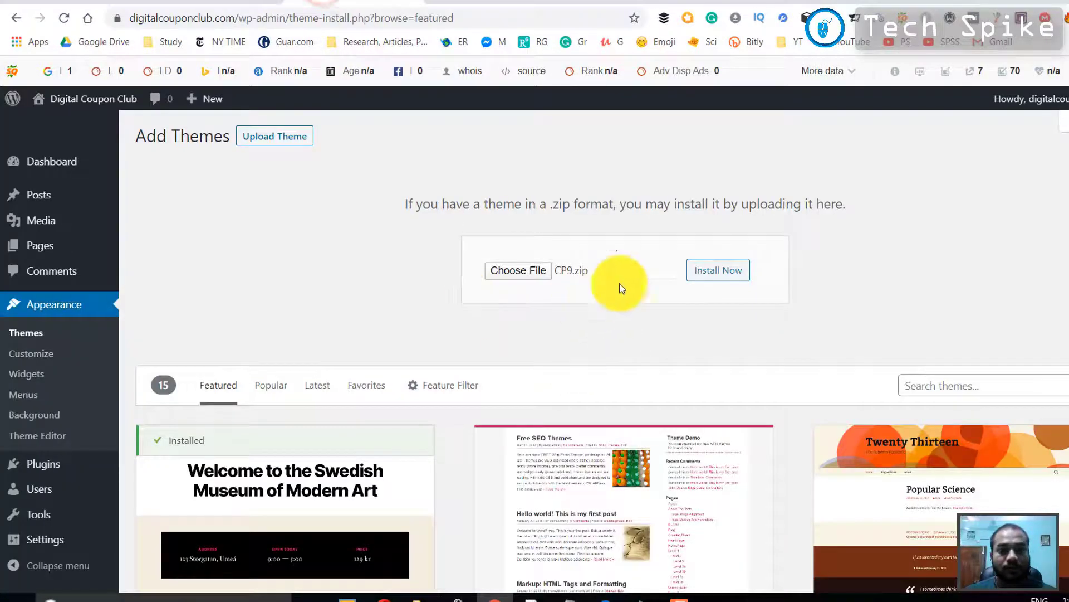
Install the theme from CP9.zip and activate it on the site.
left_click(708, 271)
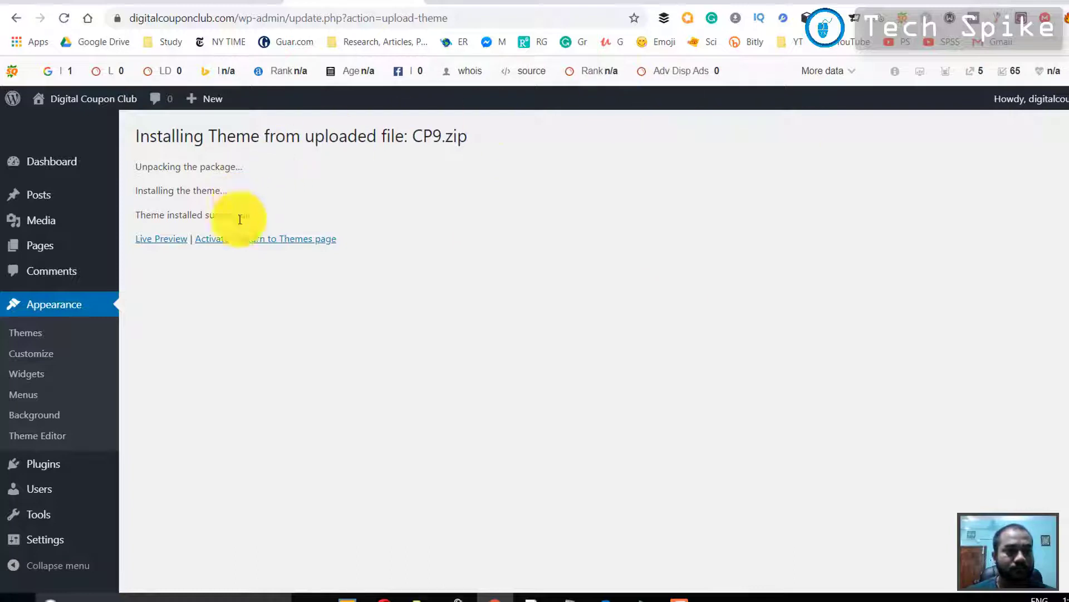
left_click(210, 240)
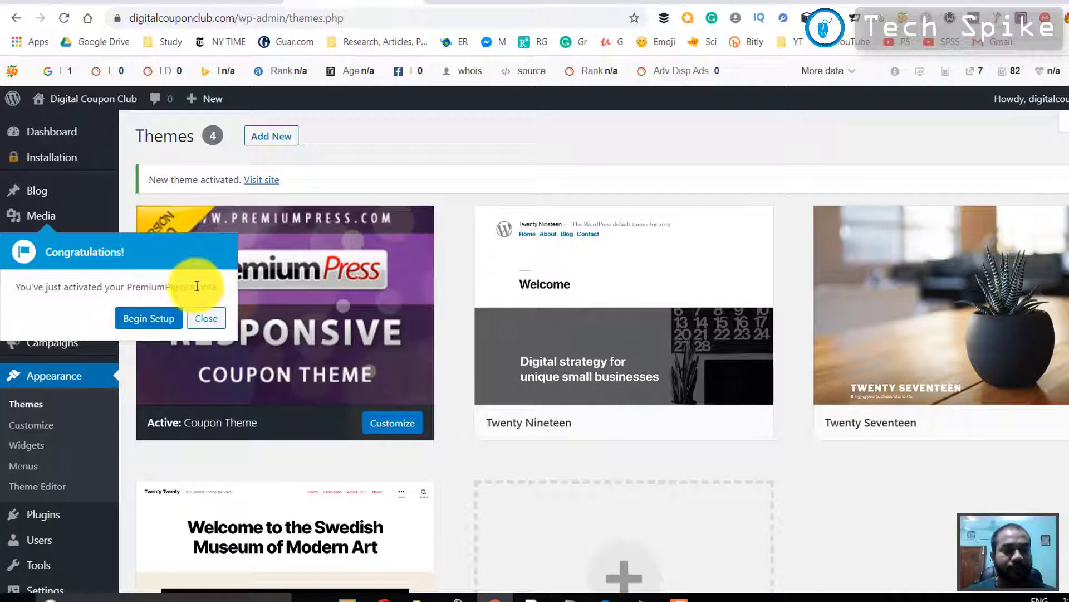
Begin the theme setup and fill in the licence key and email address, with Coupon Theme - Version 9.4.3 as the template.
left_click(163, 325)
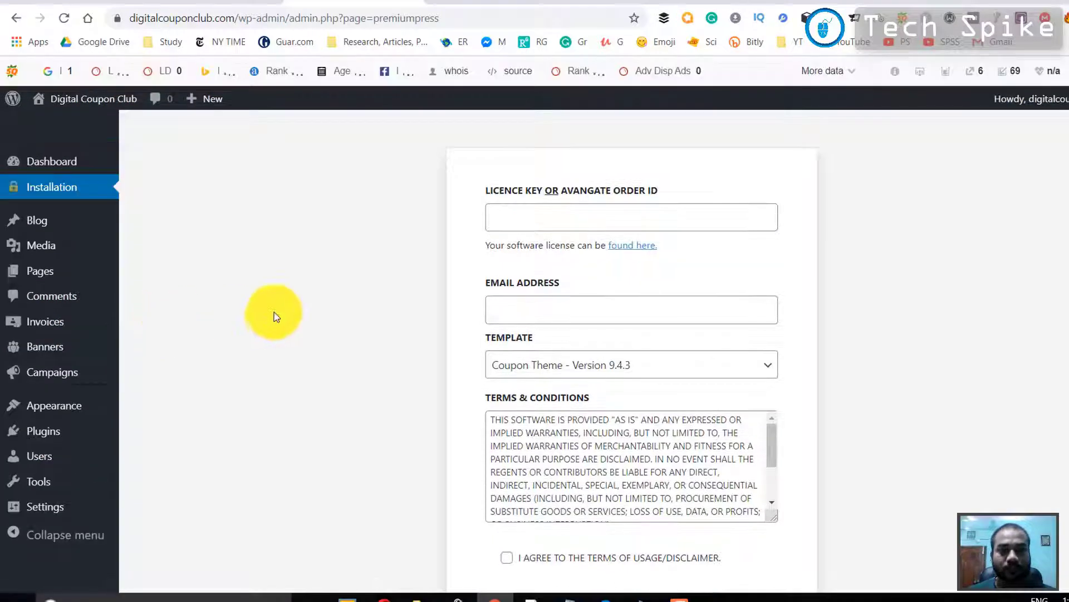
left_click(539, 222)
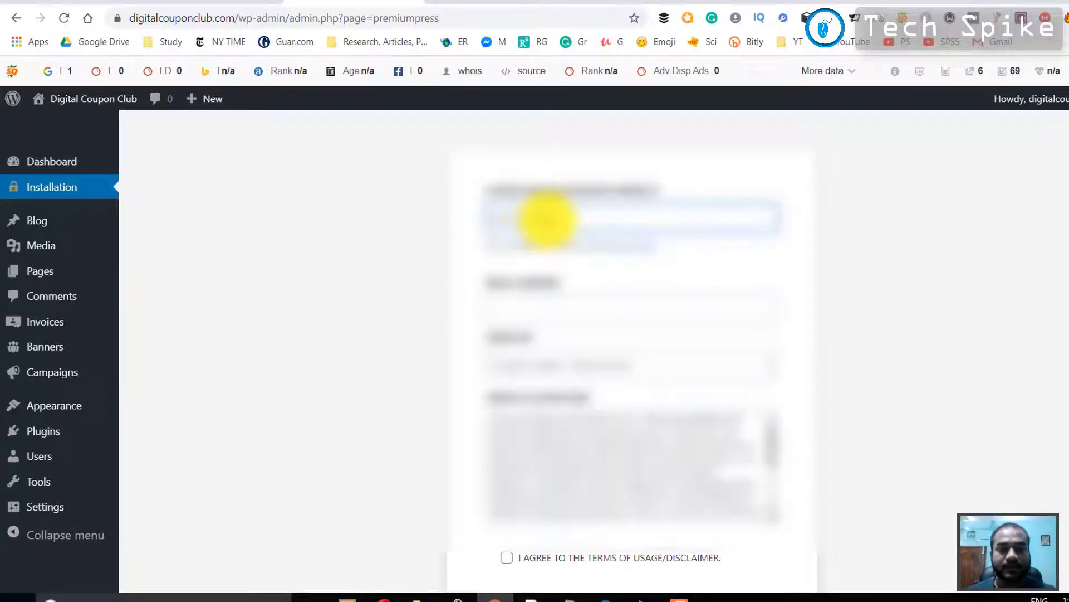
left_click(530, 310)
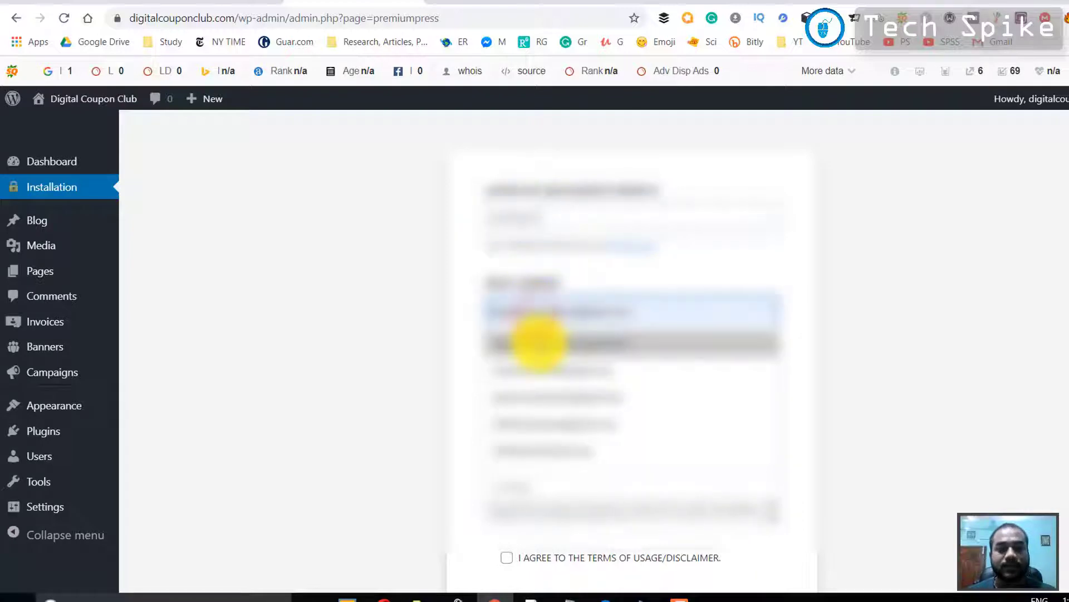
left_click(539, 344)
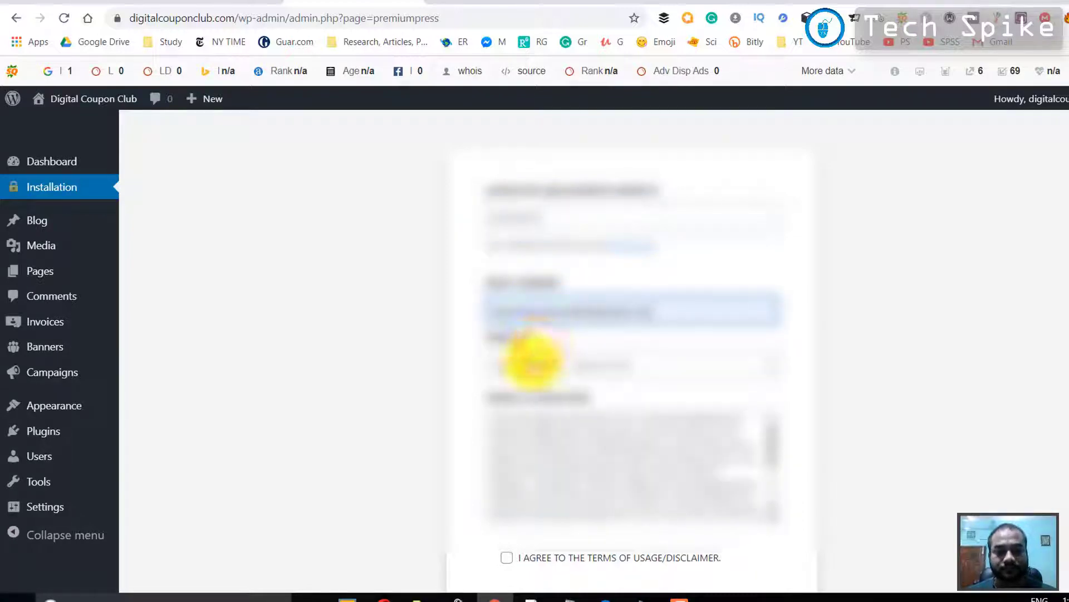
left_click(532, 365)
left_click(532, 365)
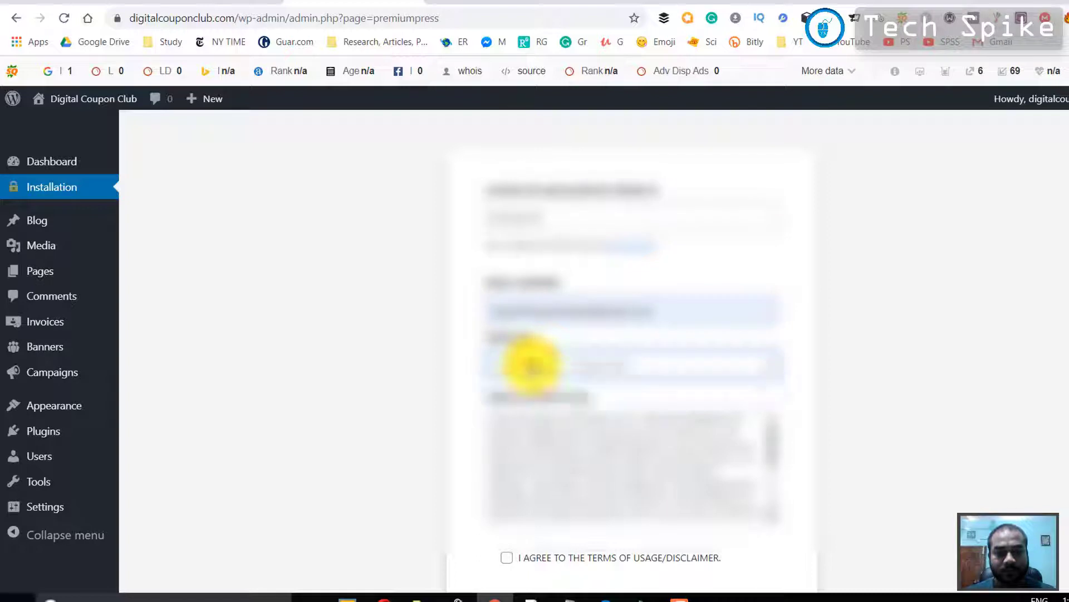
Agree to the terms of usage and submit the theme installation form.
scroll(541, 362, "down", 3)
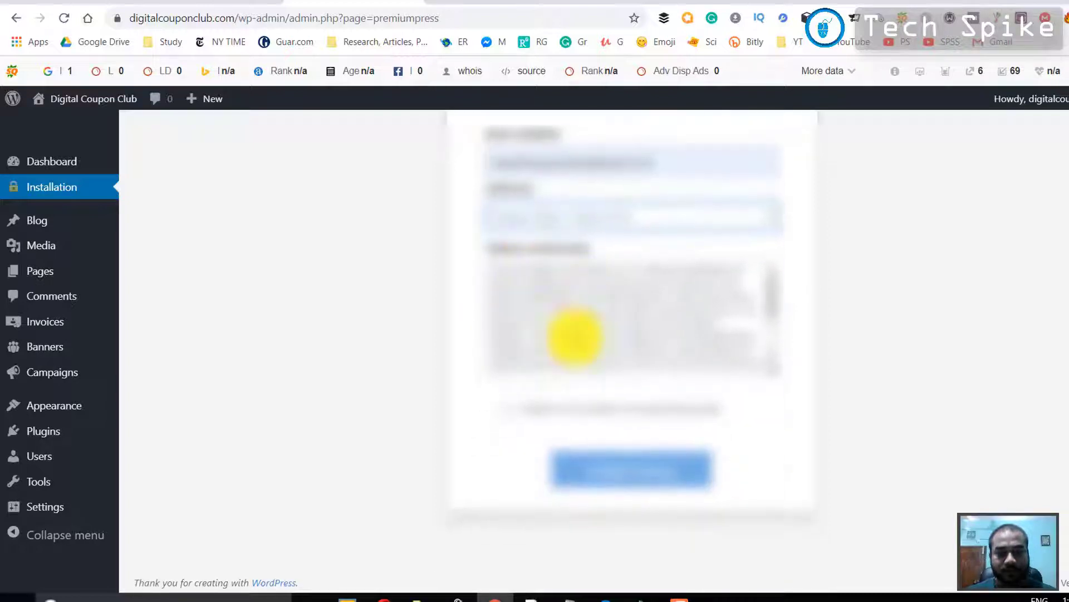
scroll(573, 334, "down", 3)
left_click(505, 408)
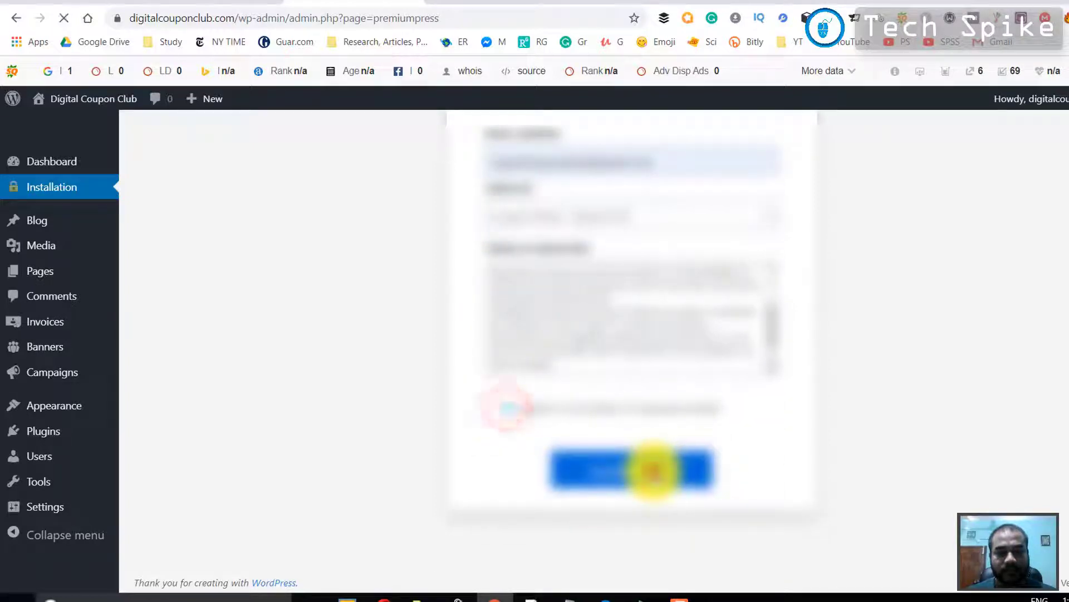
left_click(653, 471)
scroll(653, 473, "up", 3)
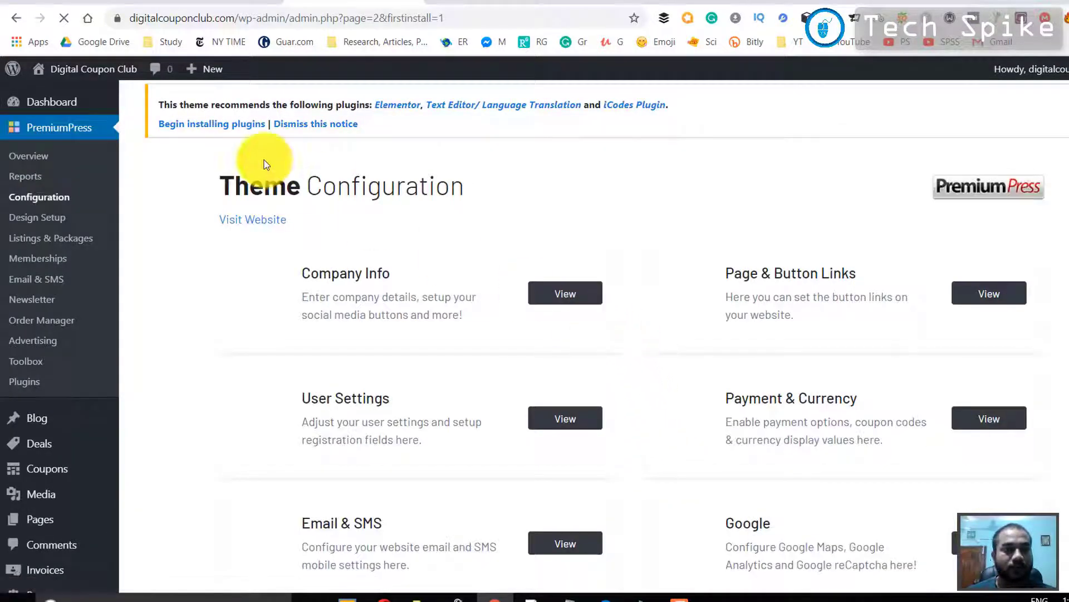
Install all three recommended plugins together: Elementor, Text Editor/ Language Translation and iCodes Plugin.
left_click_drag(373, 105, 382, 117)
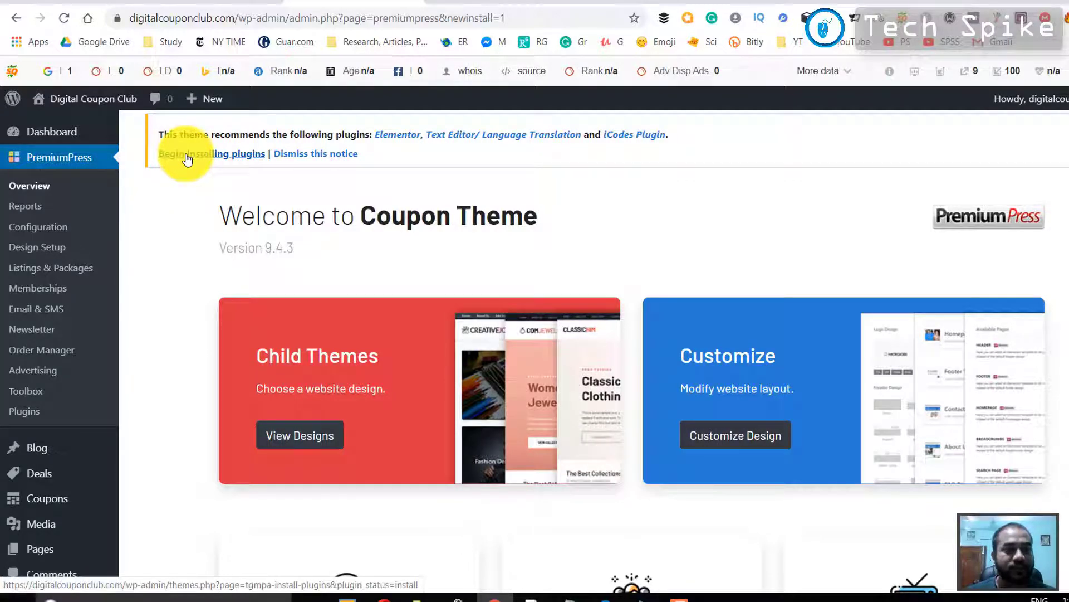
left_click(185, 156)
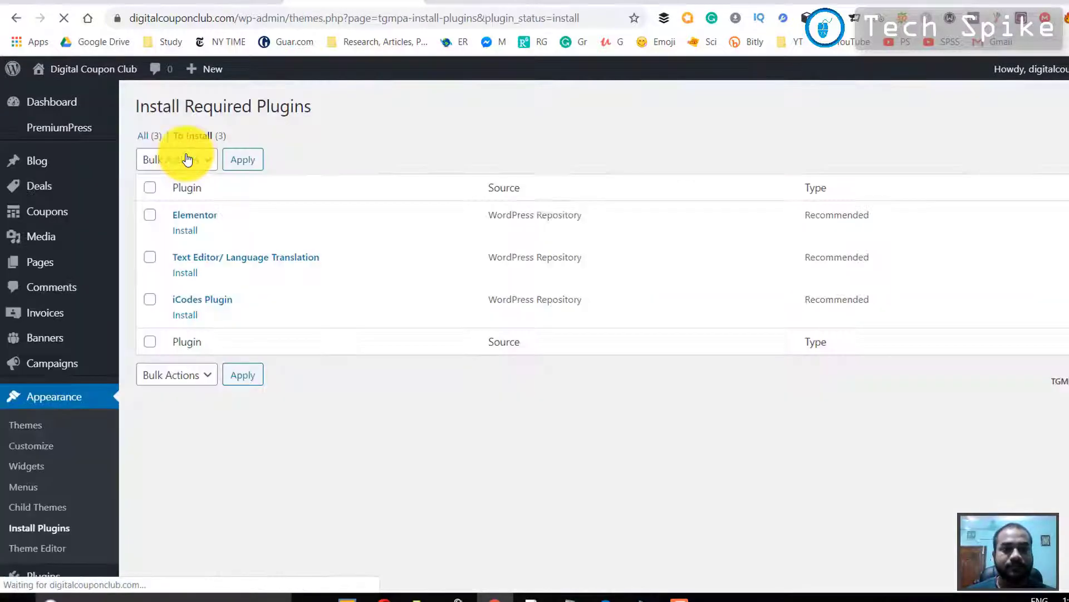
left_click(150, 217)
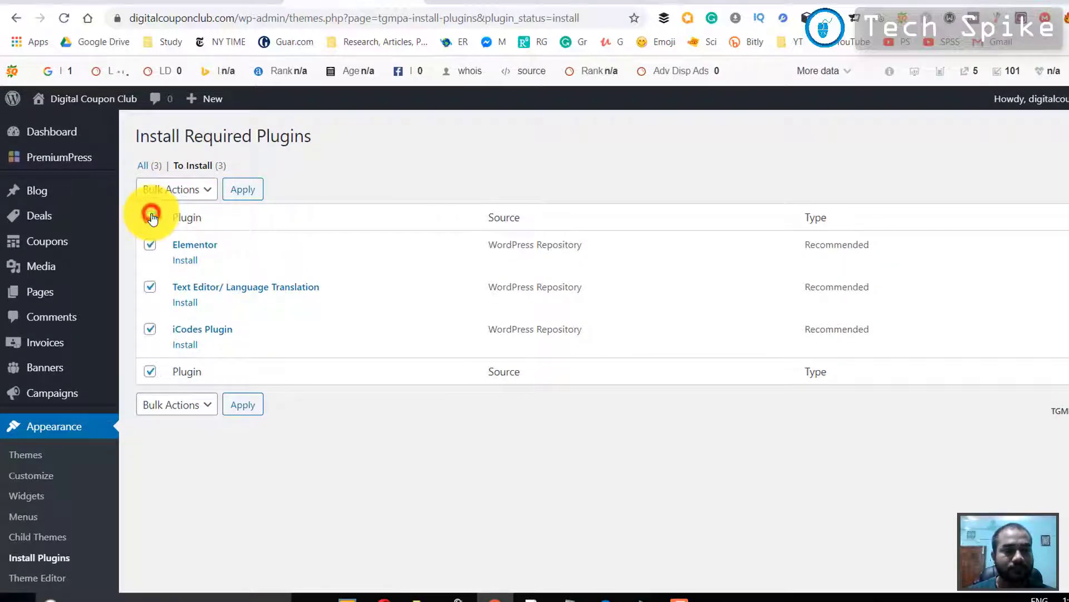
left_click(173, 190)
left_click(172, 222)
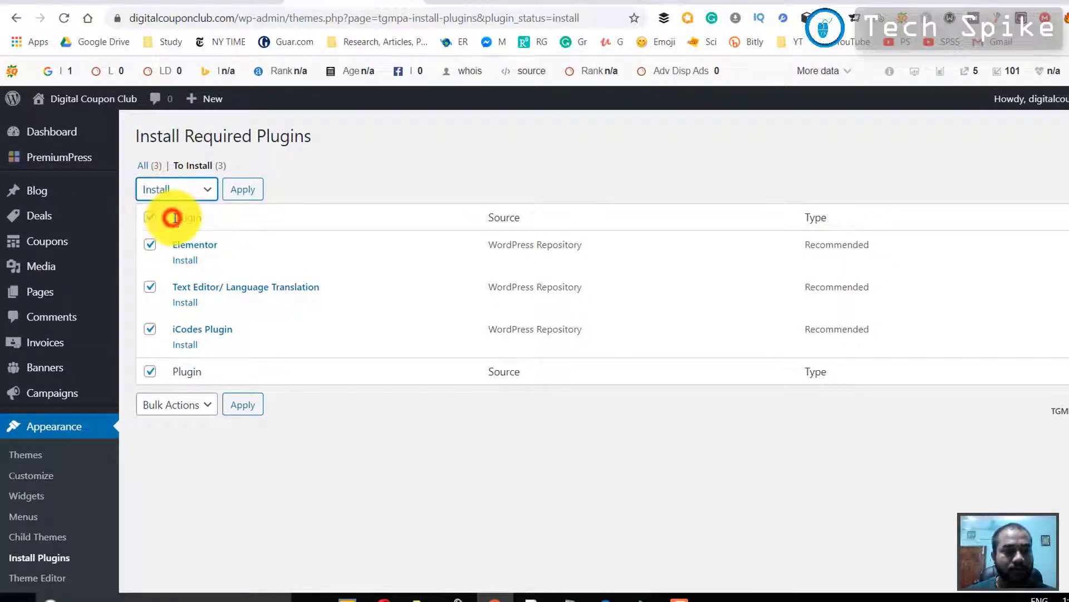
left_click(237, 191)
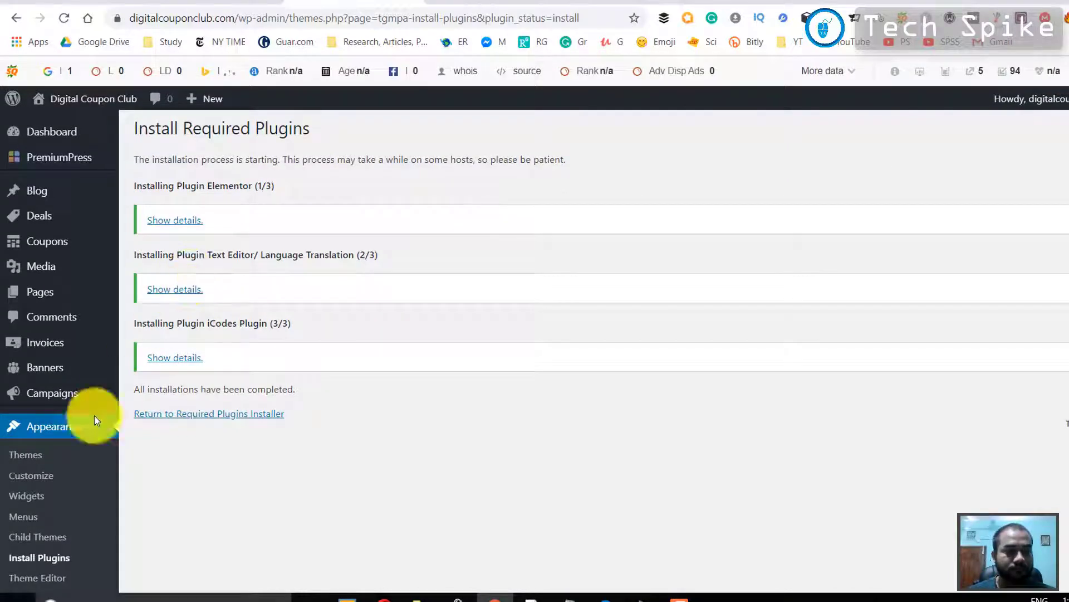
Bulk-activate the installed Icodes, Akismet Anti-Spam, Elementor and Loco Translate plugins, leaving out Hello Dolly.
scroll(42, 471, "down", 4)
mouse_move(43, 469)
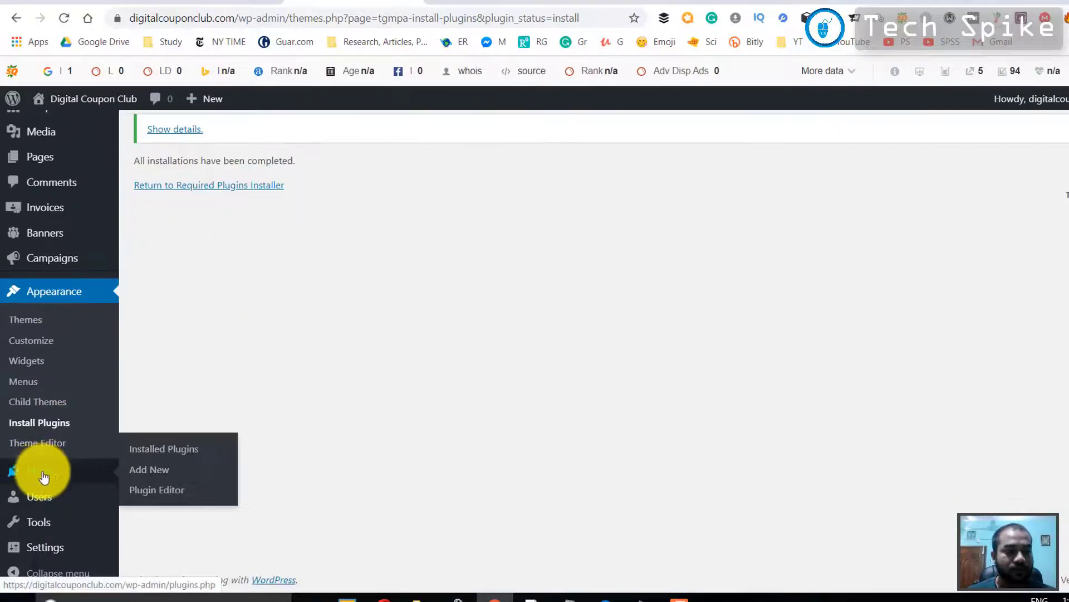
left_click(160, 449)
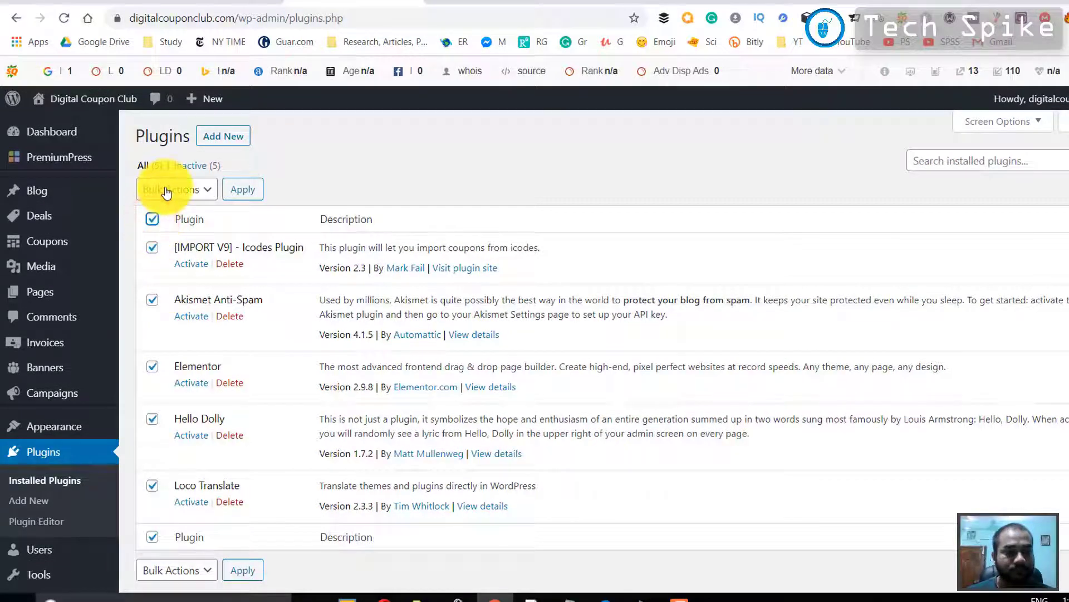
left_click(151, 422)
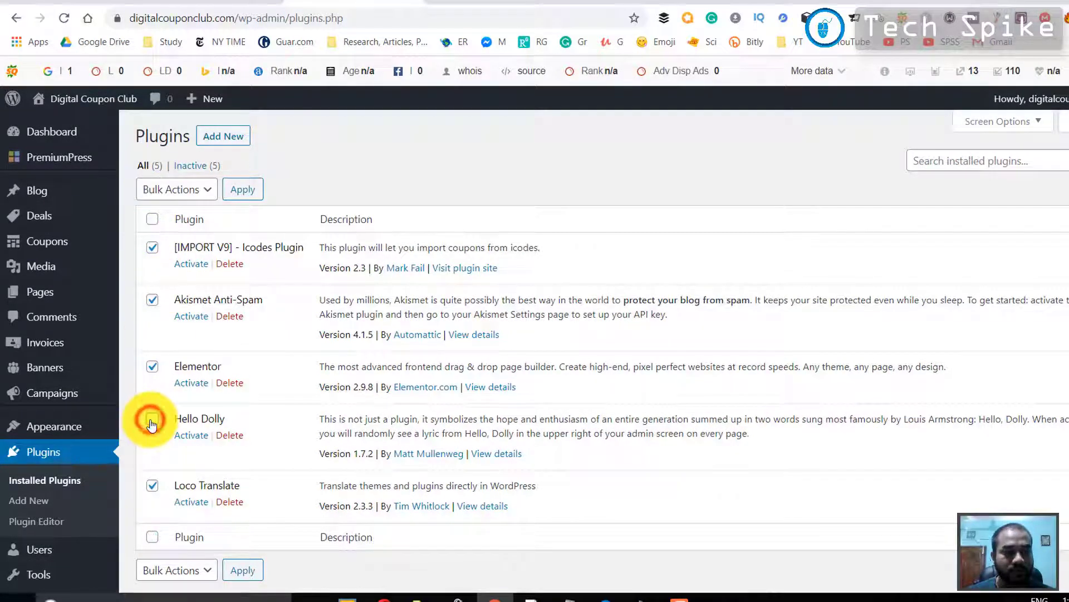
left_click(152, 420)
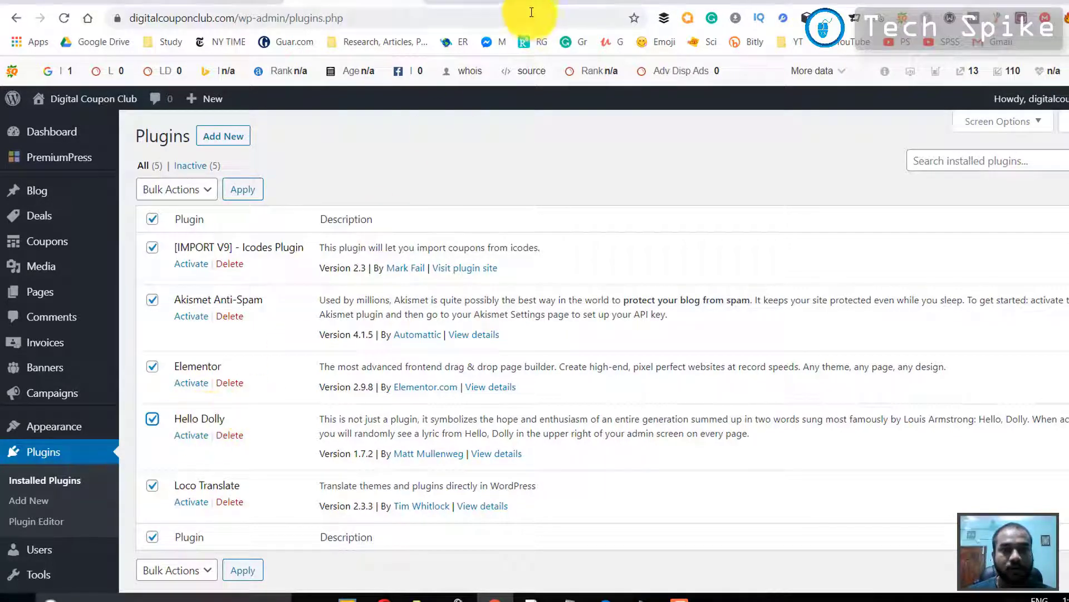
key("space")
left_click(202, 195)
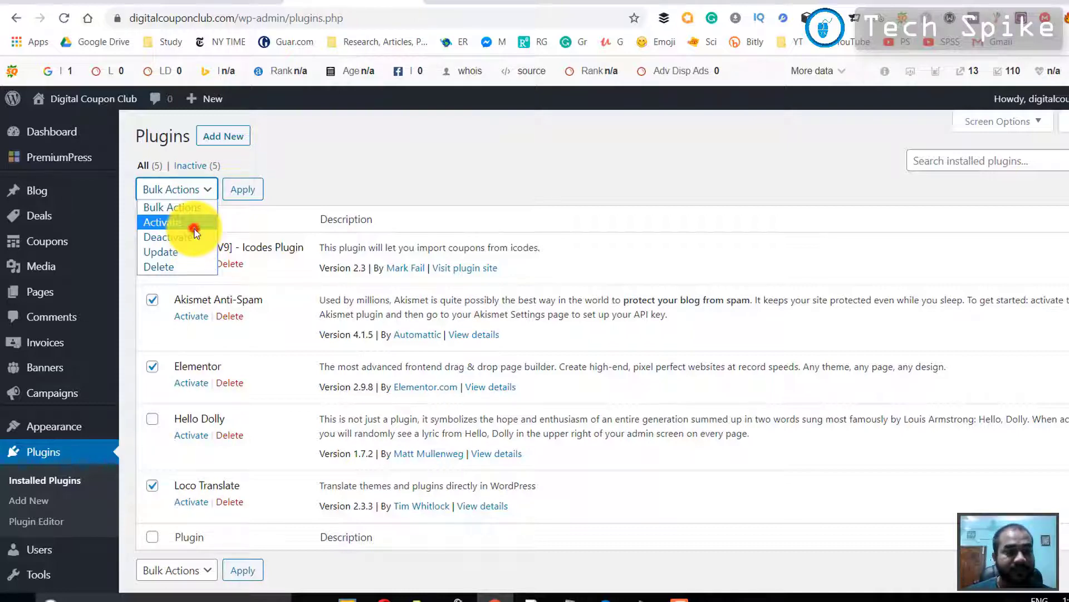
left_click(193, 225)
left_click(240, 192)
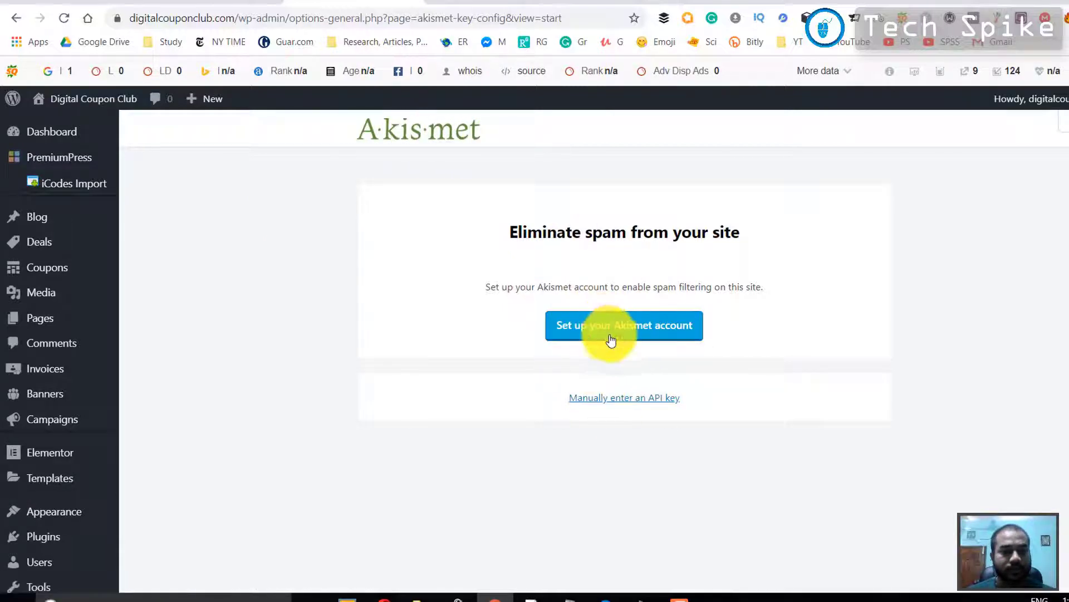
Switch to the Notepad checklist and review the items from Domain through Yoast SEO Plugin setup.
scroll(417, 362, "down", 3)
left_click(570, 598)
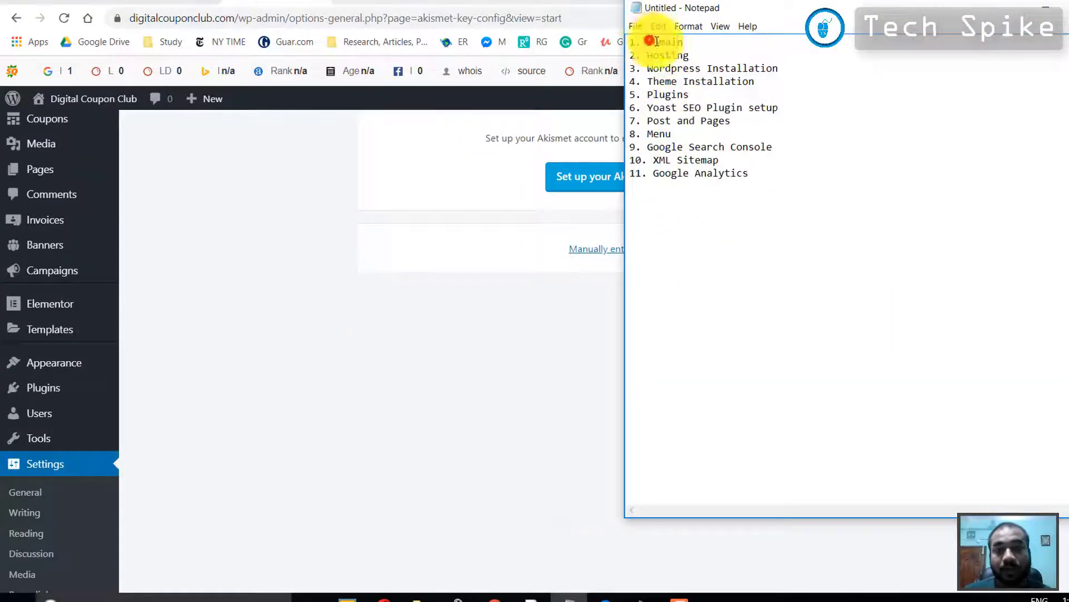
left_click_drag(631, 42, 719, 94)
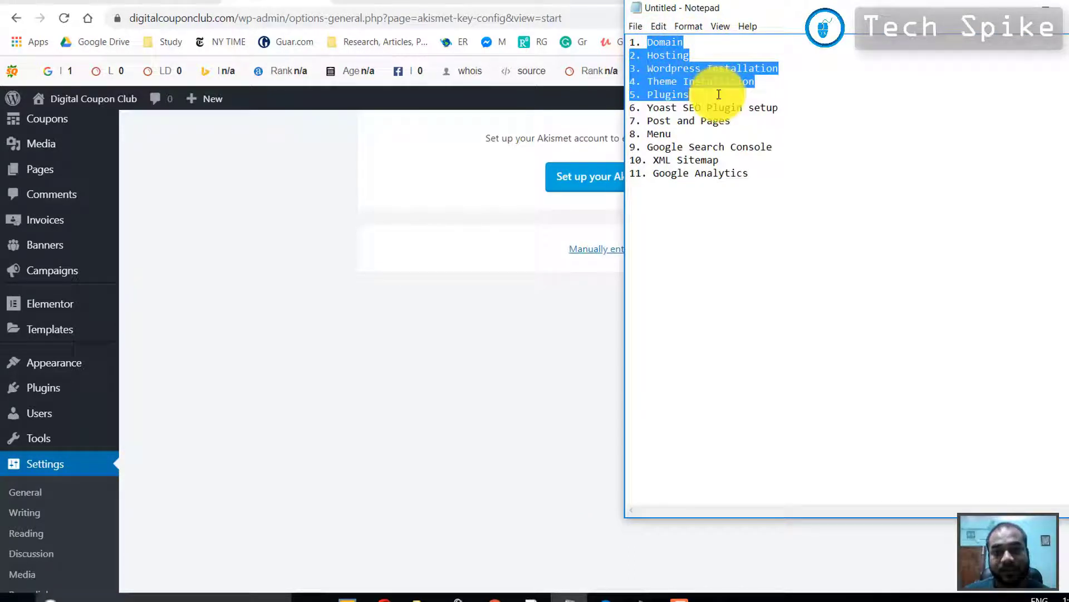
left_click(704, 101)
left_click_drag(646, 108, 700, 107)
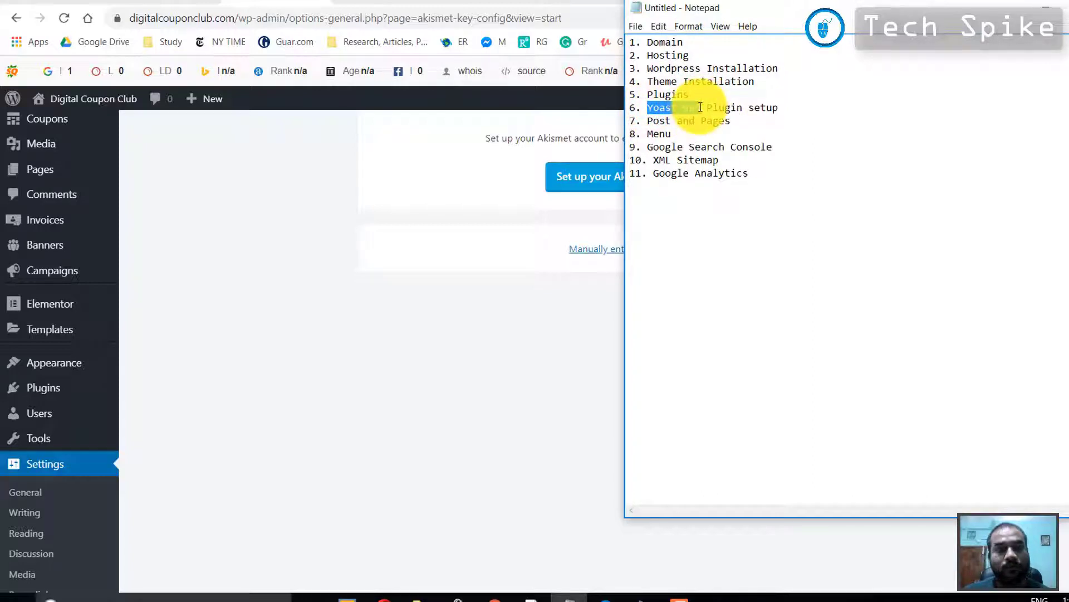
Switch back to the WordPress dashboard and search the new plugins for "yoast".
left_click(290, 225)
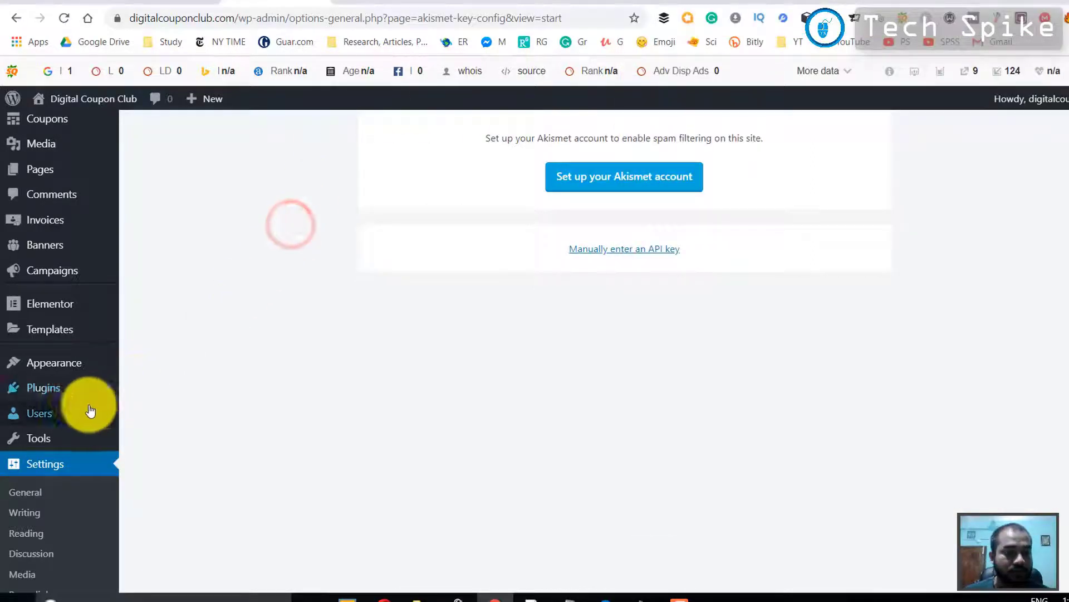
mouse_move(76, 399)
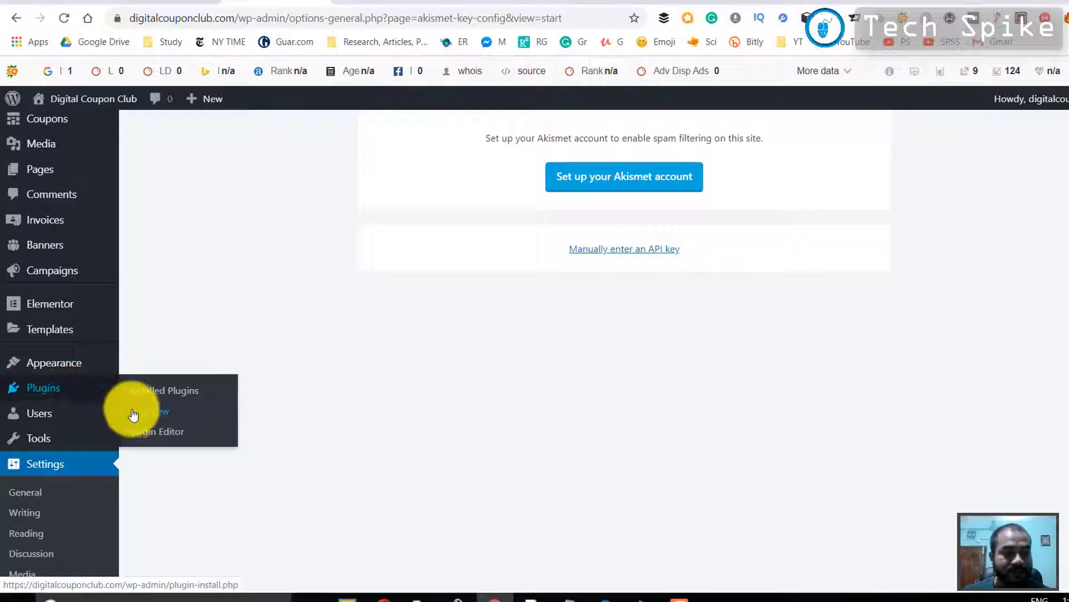
left_click(154, 413)
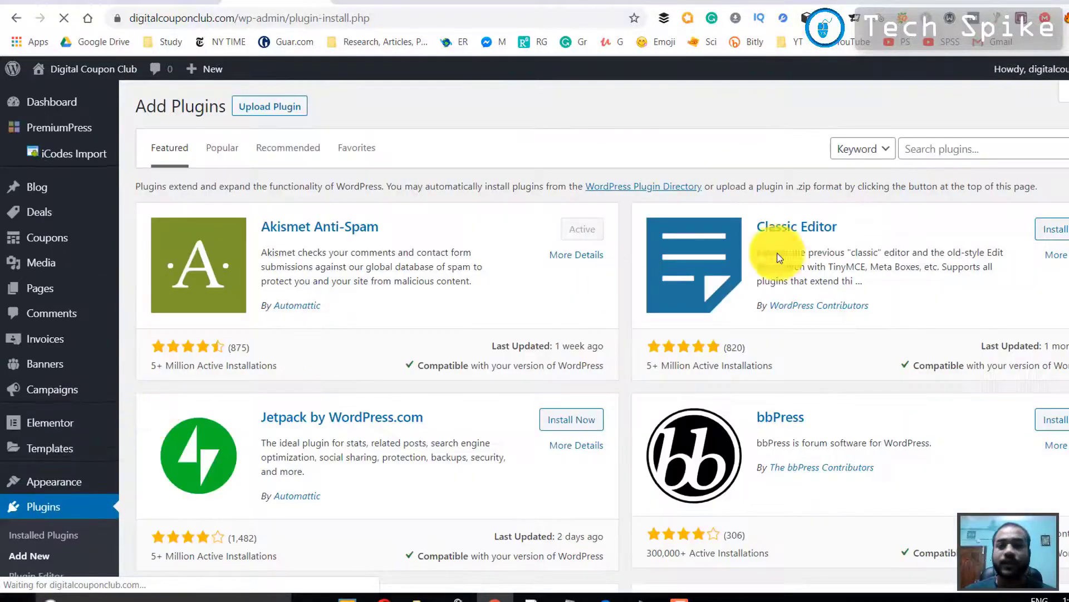
left_click(941, 156)
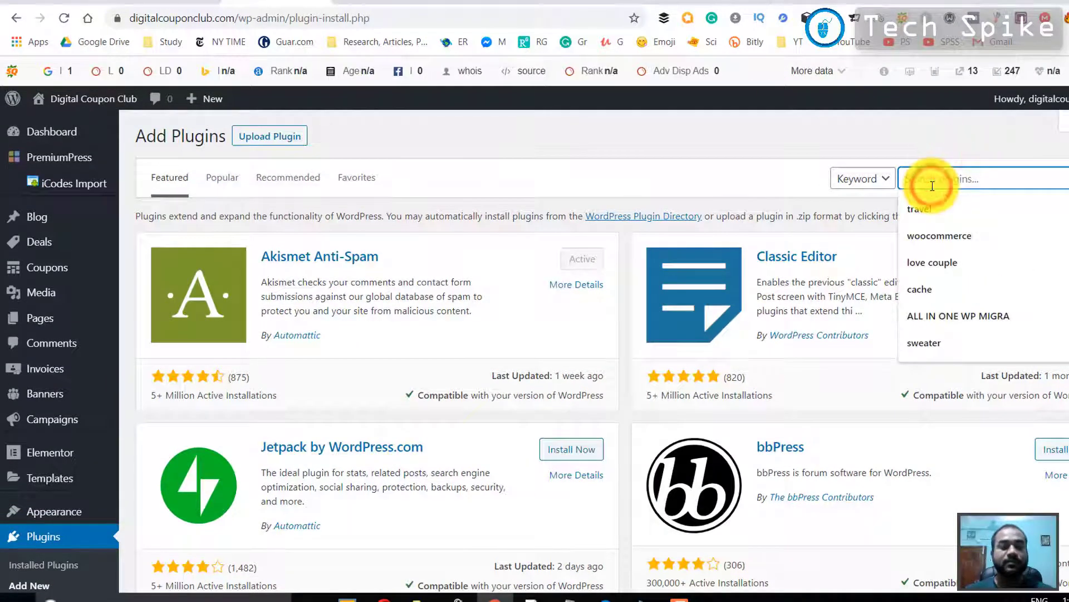
type("y")
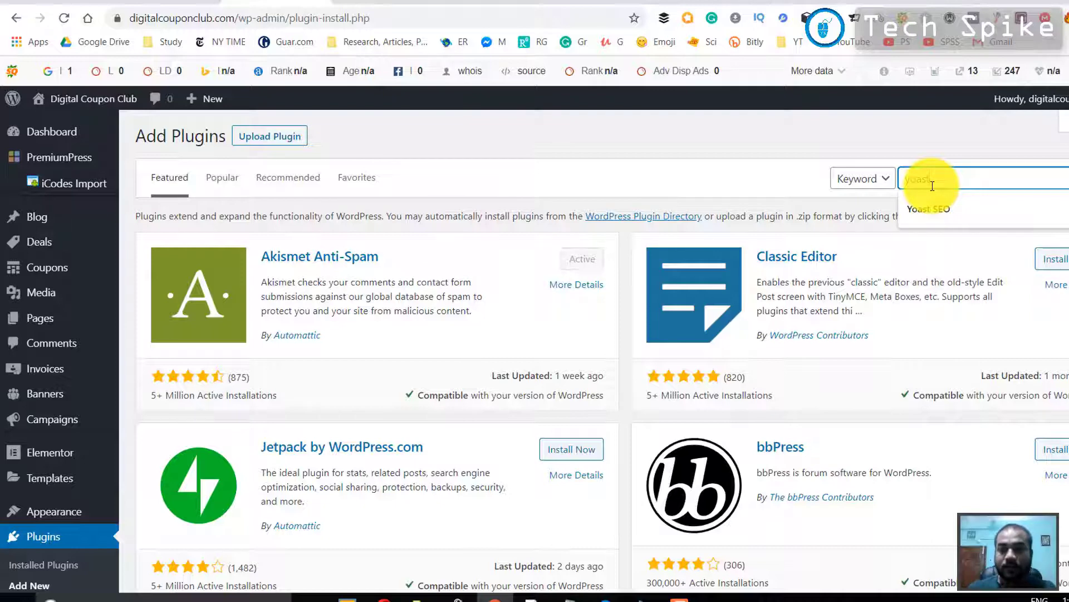
type("oast")
left_click(930, 202)
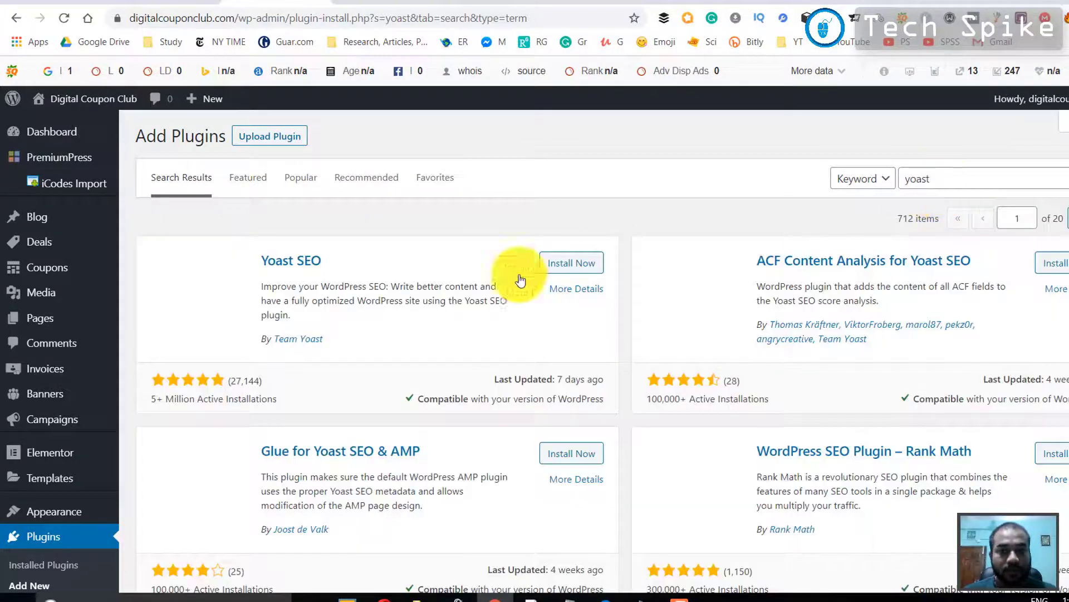
Install and activate the Yoast SEO plugin, and check its entry among the installed plugins.
left_click(585, 268)
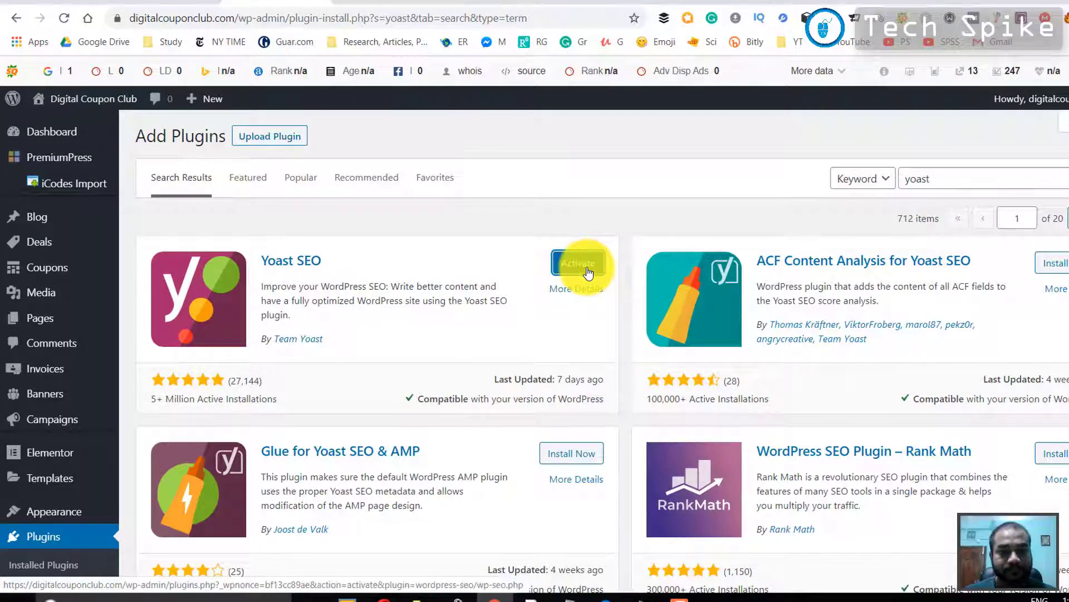
left_click(587, 271)
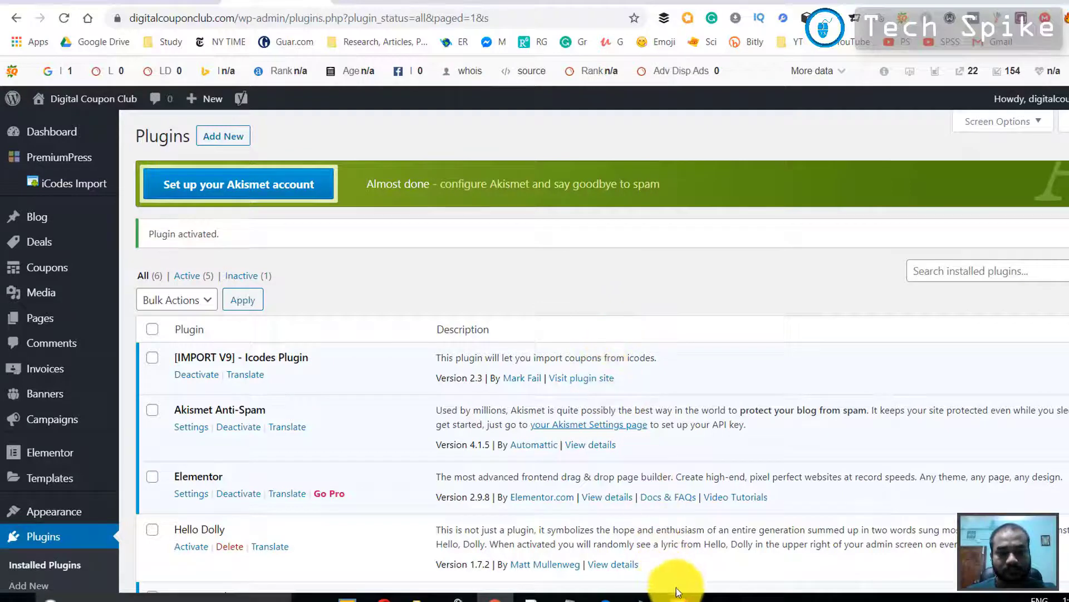
scroll(297, 447, "down", 4)
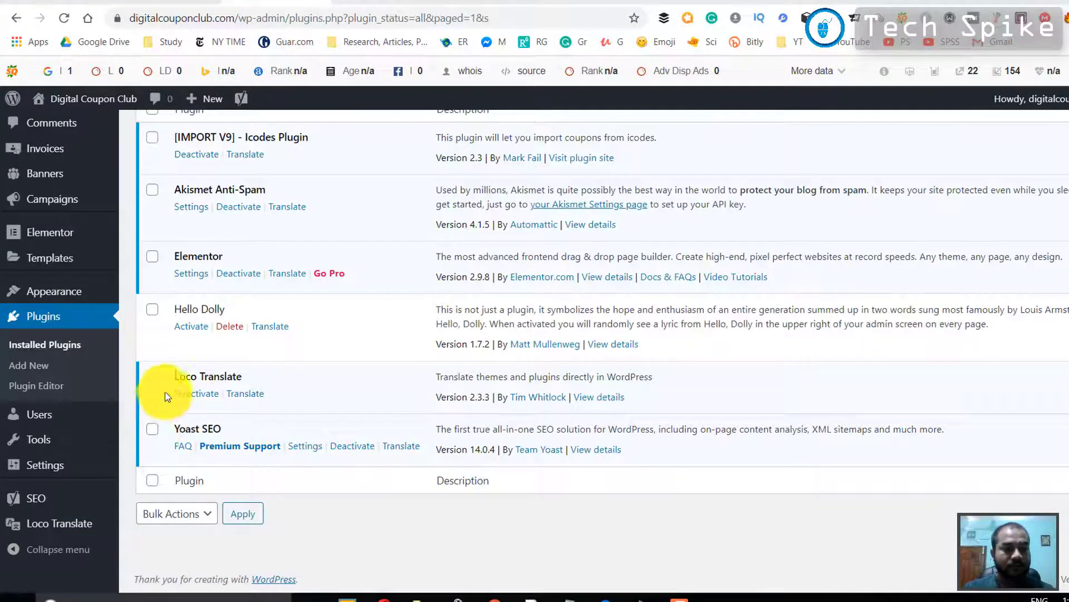
scroll(182, 432, "up", 1)
scroll(182, 432, "down", 1)
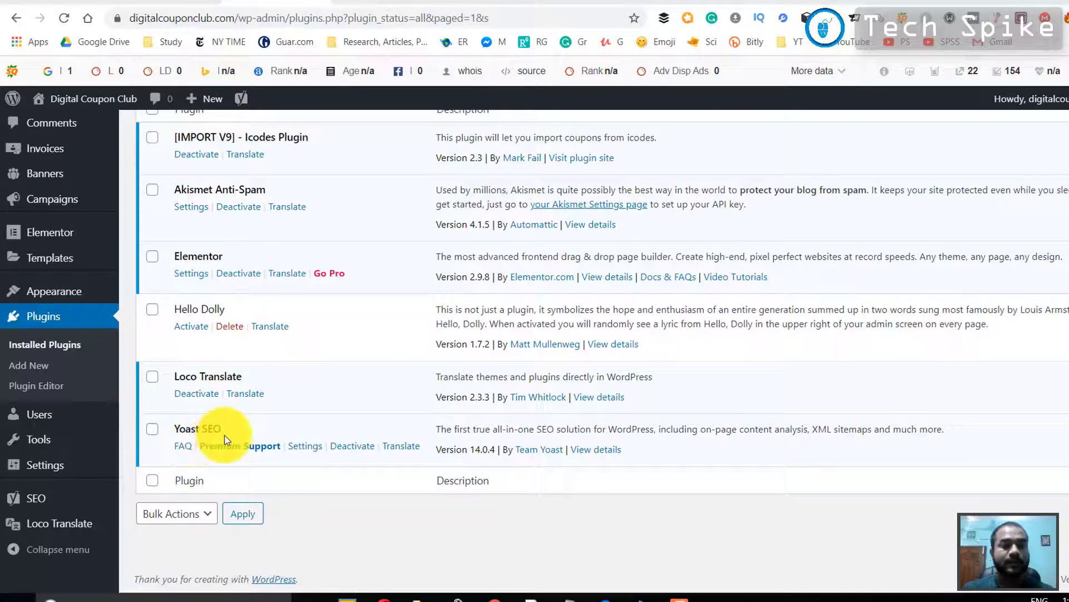